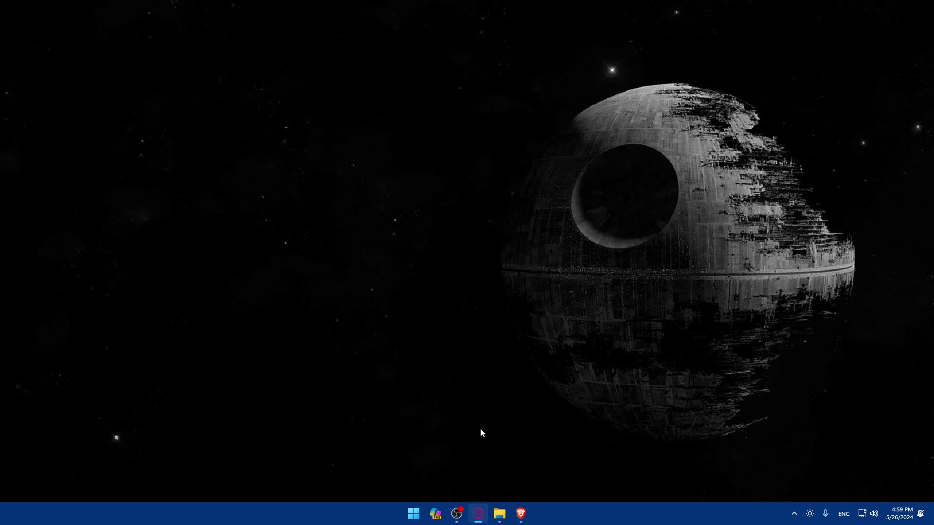
Open the Brave browser and go to godaddy.com.
{"action": "left_click_drag", "start_coordinate": [500, 515], "coordinate": [456, 515]}
{"action": "left_click", "coordinate": [521, 514]}
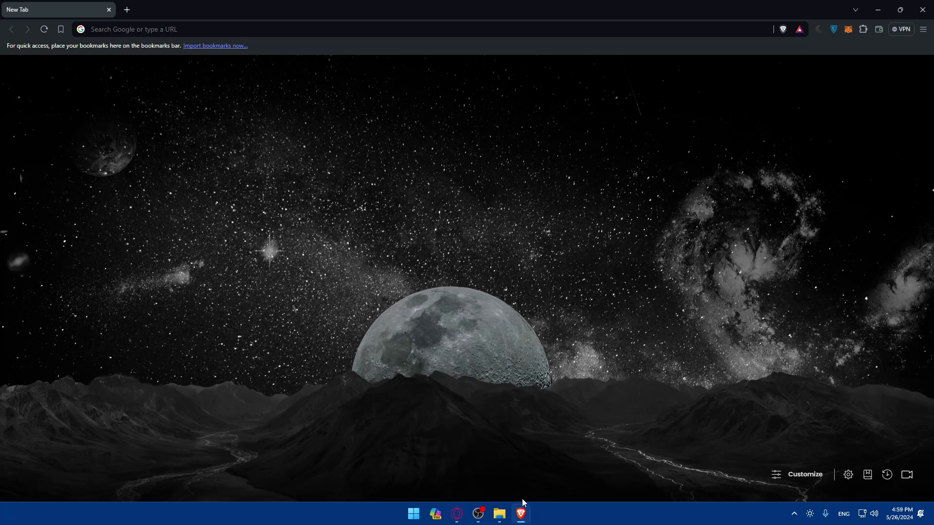
{"action": "left_click", "coordinate": [123, 27]}
{"action": "type", "text": "go"}
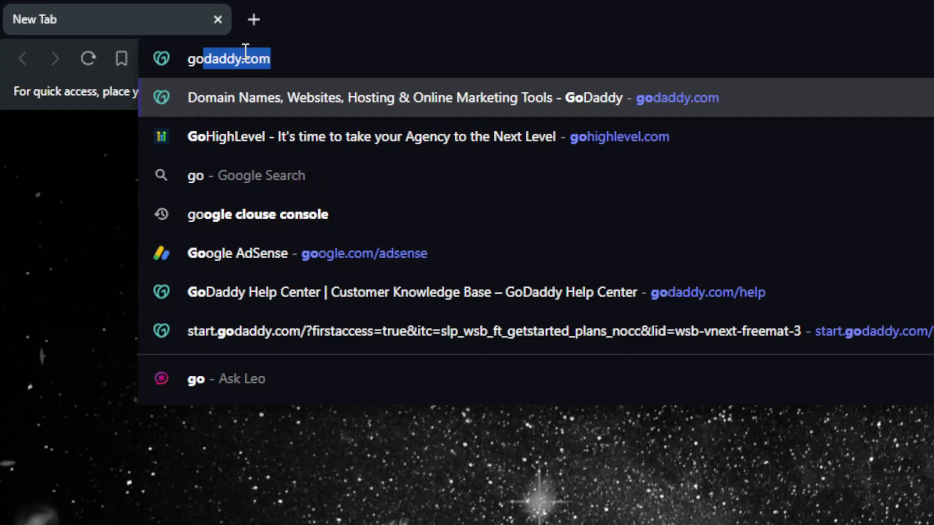
{"action": "type", "text": "daddy.com"}
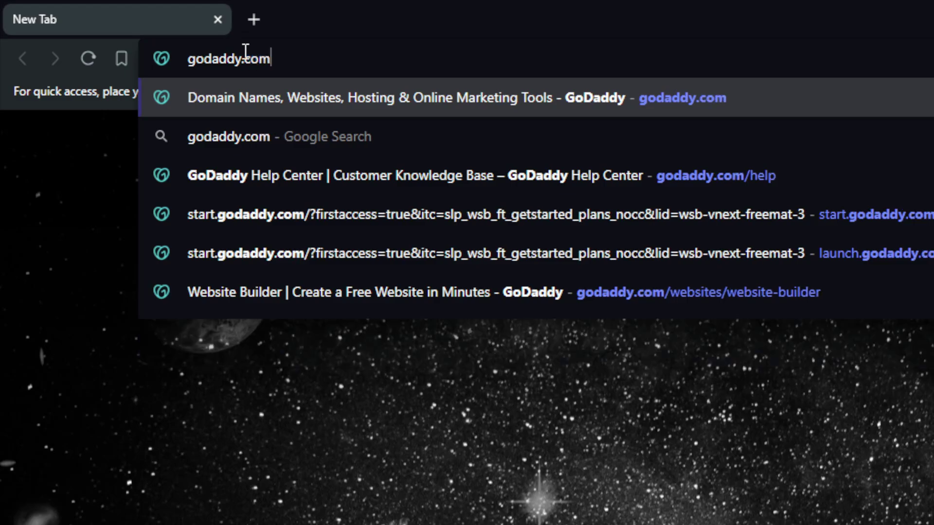
{"action": "key", "text": "Return"}
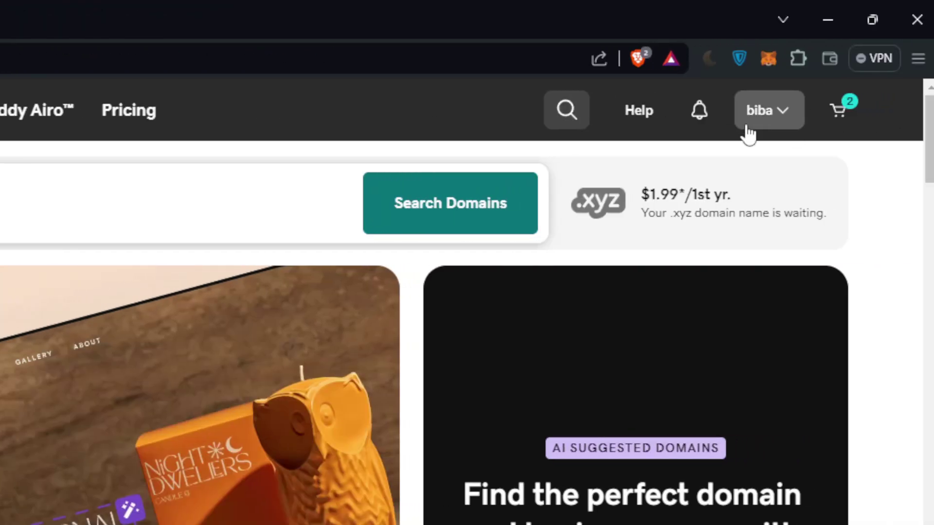
Check the signed-in account's menu and look over the GoDaddy home page.
{"action": "left_click", "coordinate": [766, 118]}
{"action": "left_click", "coordinate": [767, 117]}
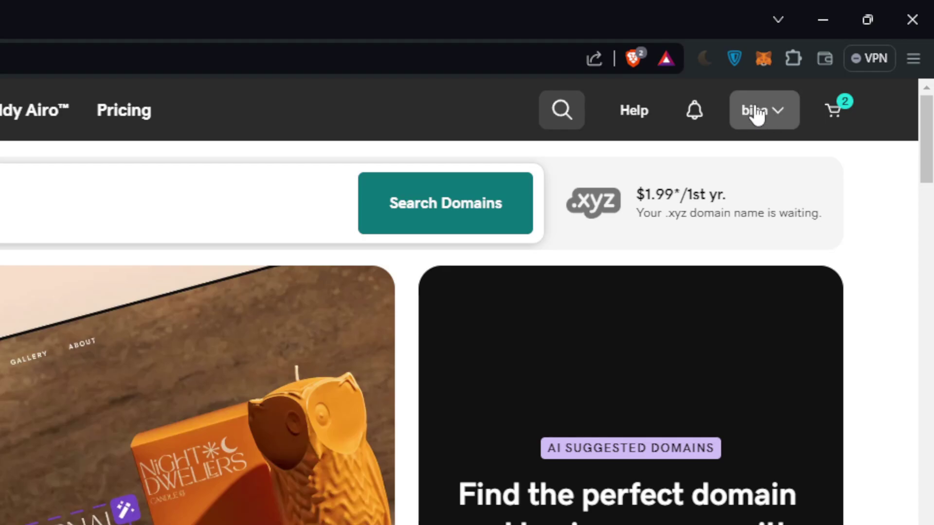
{"action": "left_click", "coordinate": [757, 114]}
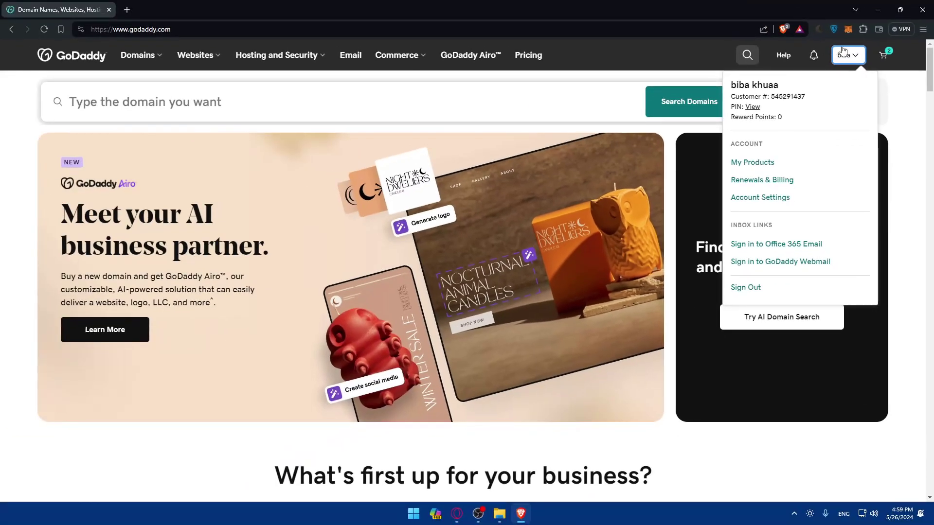
{"action": "left_click", "coordinate": [631, 93]}
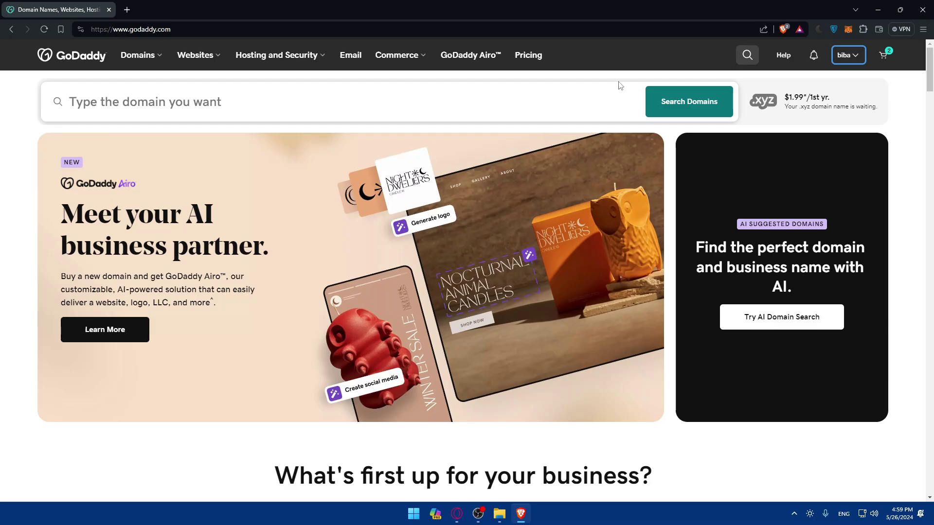
{"action": "left_click", "coordinate": [621, 81]}
{"action": "scroll", "coordinate": [565, 180], "scroll_direction": "down", "scroll_amount": 2}
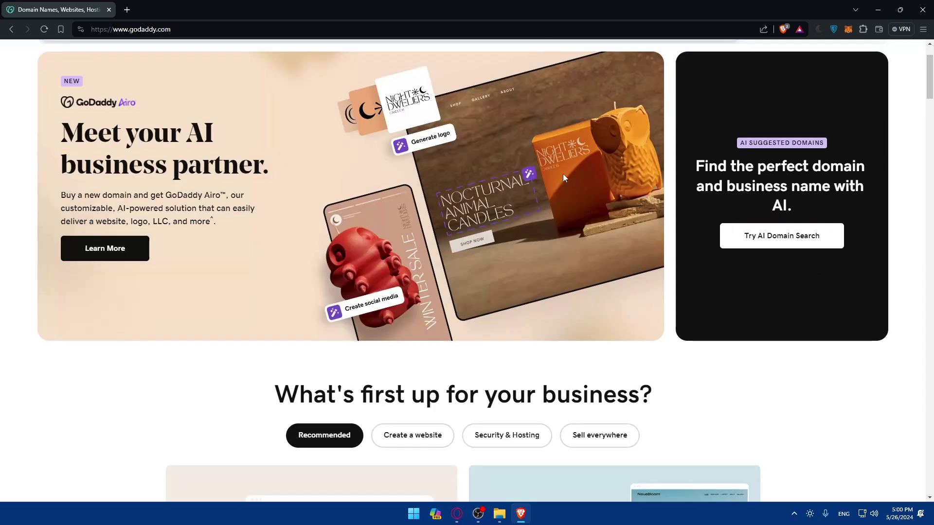
{"action": "scroll", "coordinate": [560, 153], "scroll_direction": "up", "scroll_amount": 2}
{"action": "scroll", "coordinate": [561, 153], "scroll_direction": "down", "scroll_amount": 10}
{"action": "scroll", "coordinate": [561, 154], "scroll_direction": "up", "scroll_amount": 10}
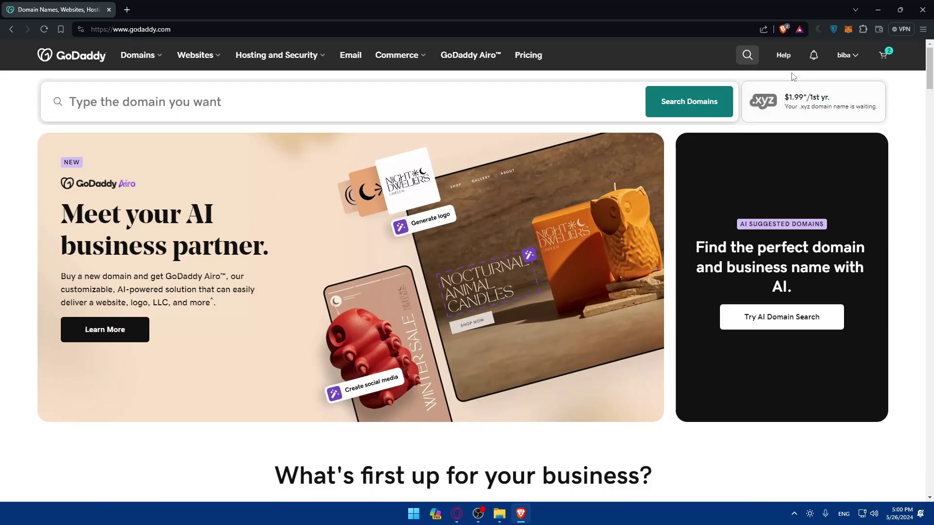
Start setting up a free website from the account's products page and choose selling with an online store as its needed feature.
{"action": "left_click", "coordinate": [843, 57]}
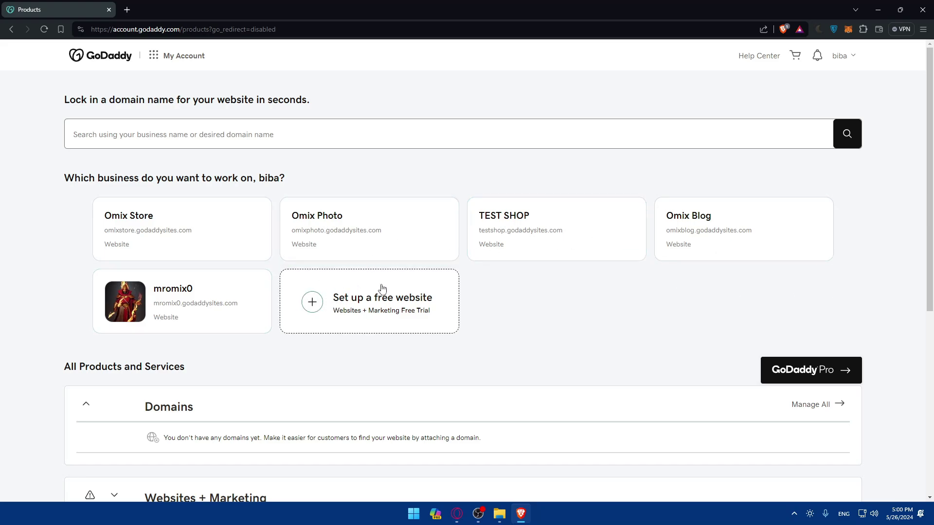
{"action": "left_click", "coordinate": [378, 301]}
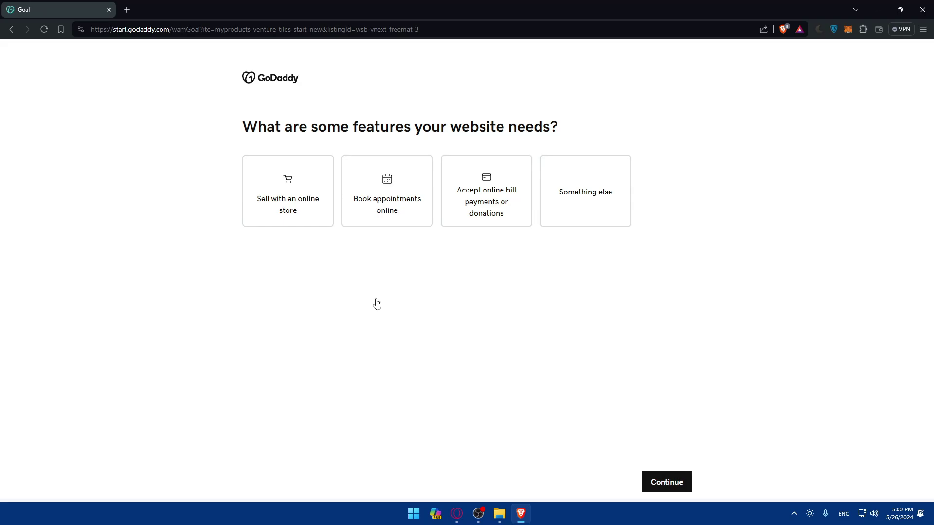
{"action": "left_click", "coordinate": [300, 202]}
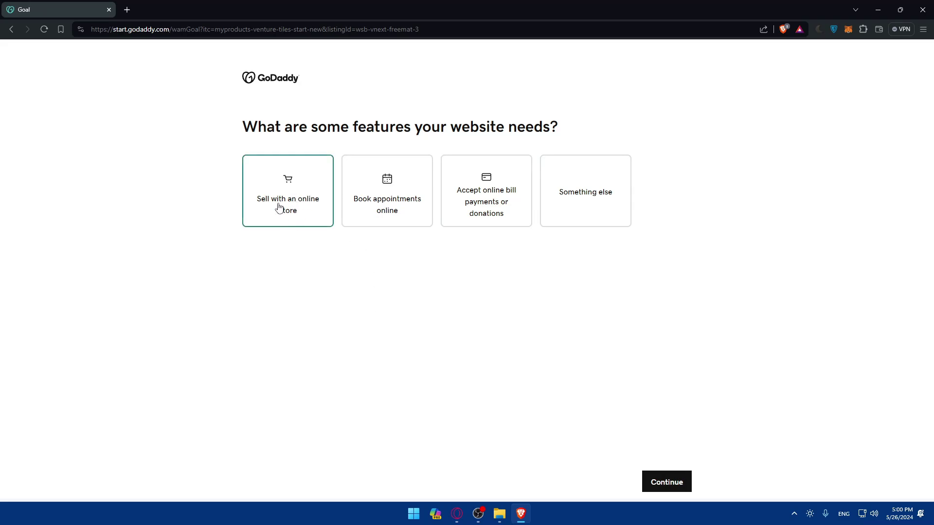
{"action": "left_click", "coordinate": [282, 208]}
{"action": "left_click", "coordinate": [647, 483]}
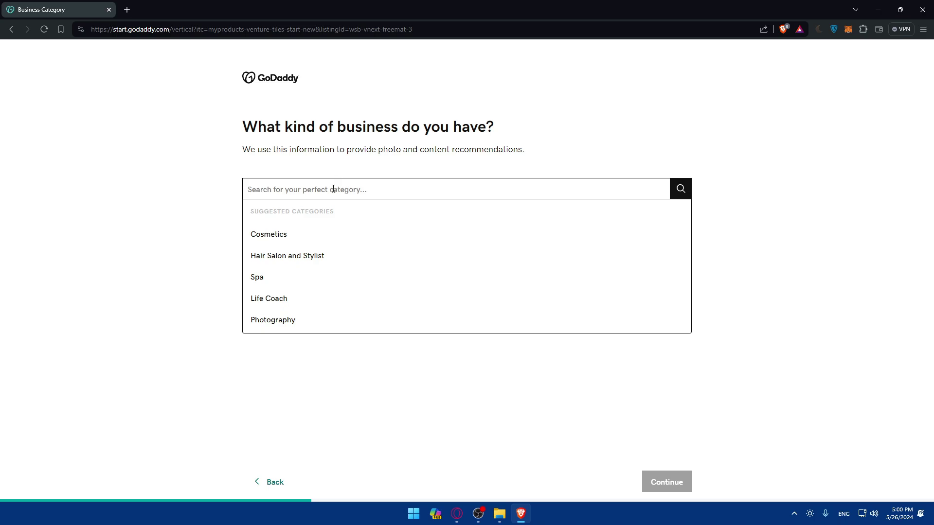
Search the business categories for games and choose Gaming as the kind of business.
{"action": "type", "text": "games"}
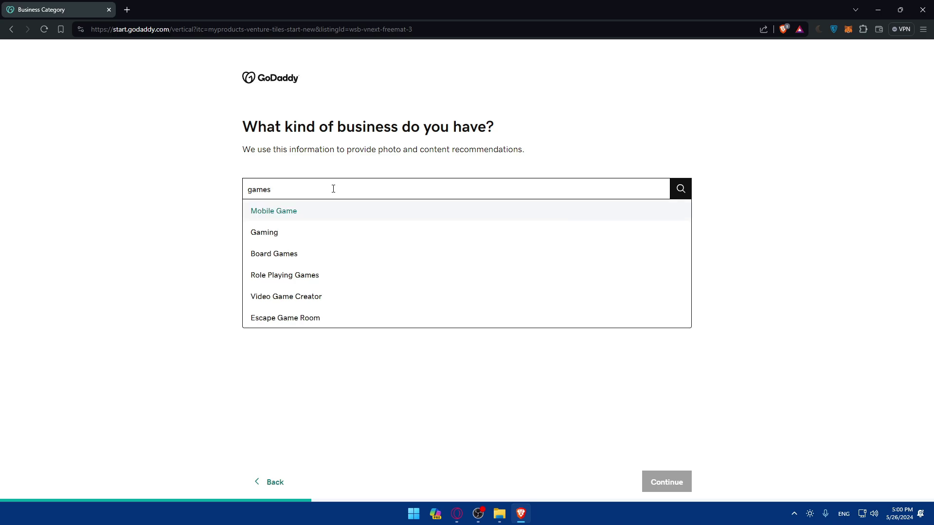
{"action": "left_click", "coordinate": [301, 232]}
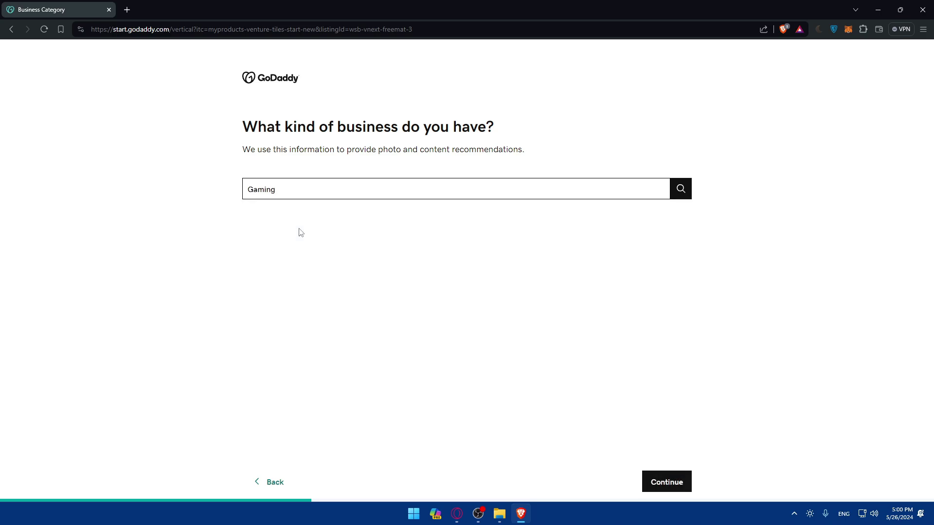
{"action": "left_click", "coordinate": [667, 481]}
Name the business Omix Game and continue with the free plan.
{"action": "left_click", "coordinate": [283, 191]}
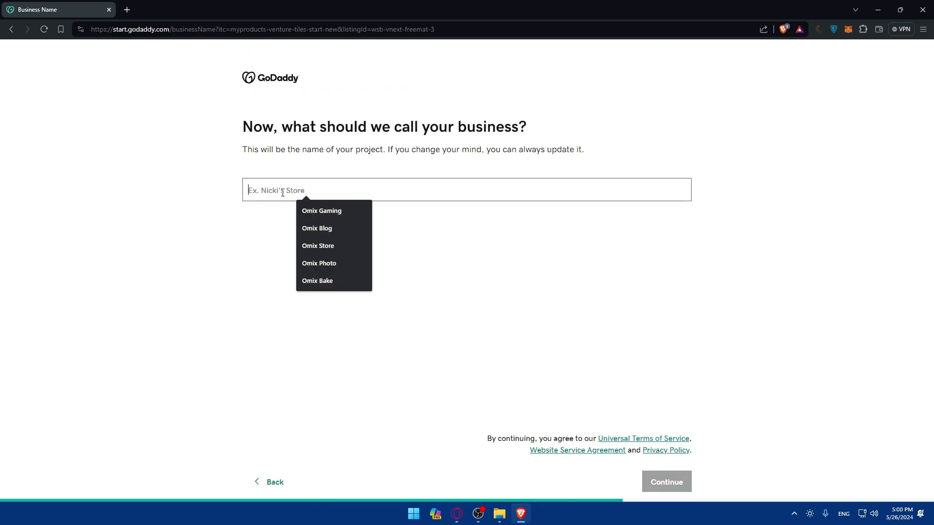
{"action": "type", "text": "Omix"}
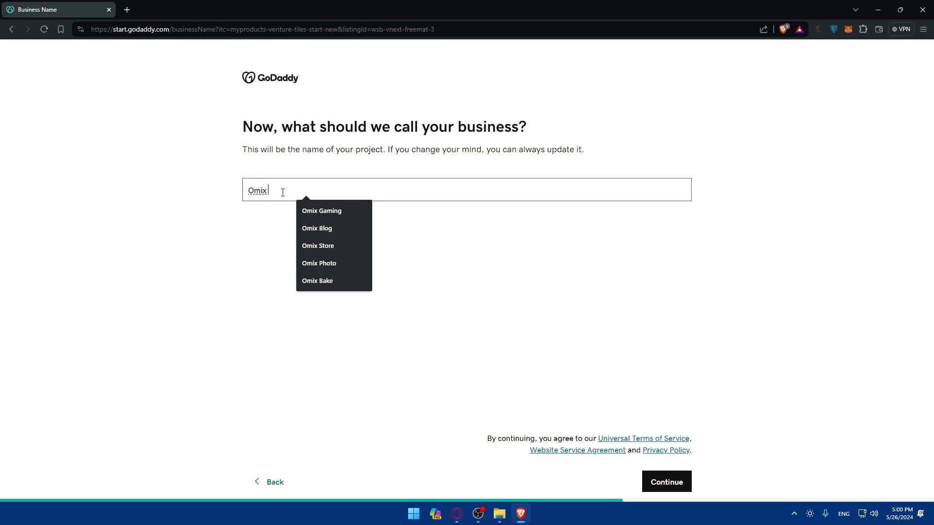
{"action": "type", "text": " Game"}
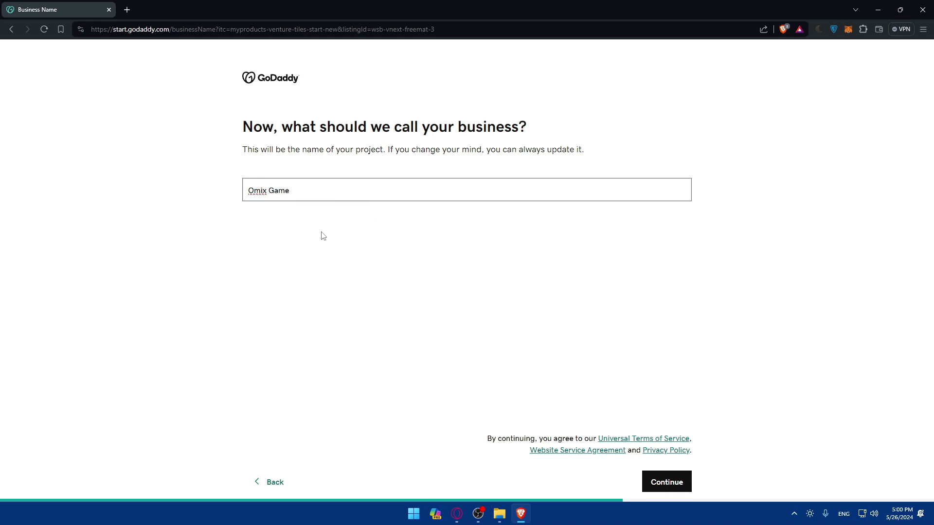
{"action": "left_click", "coordinate": [668, 483]}
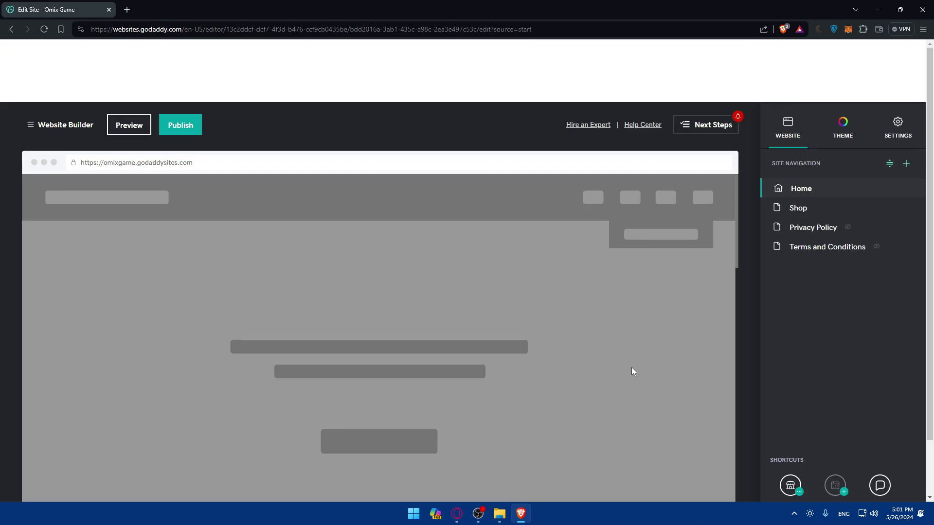
{"action": "scroll", "coordinate": [611, 344], "scroll_direction": "down", "scroll_amount": 20}
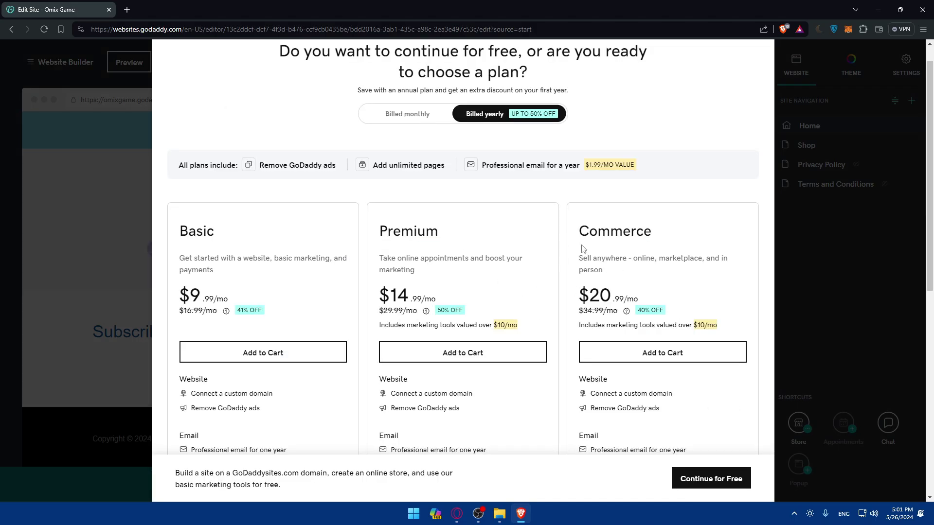
{"action": "left_click", "coordinate": [710, 473]}
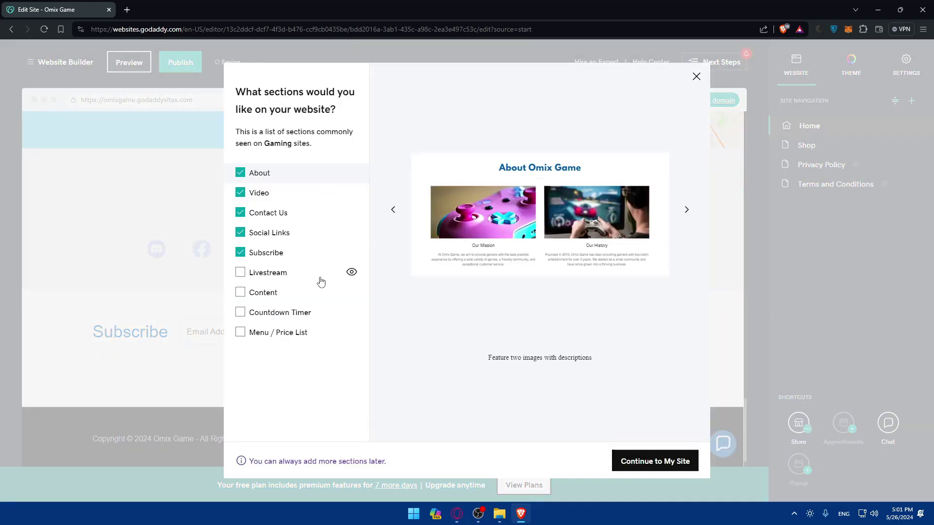
Preview the suggested sections, include Menu / Price List on the site, and dismiss the welcome tour.
{"action": "left_click", "coordinate": [352, 273]}
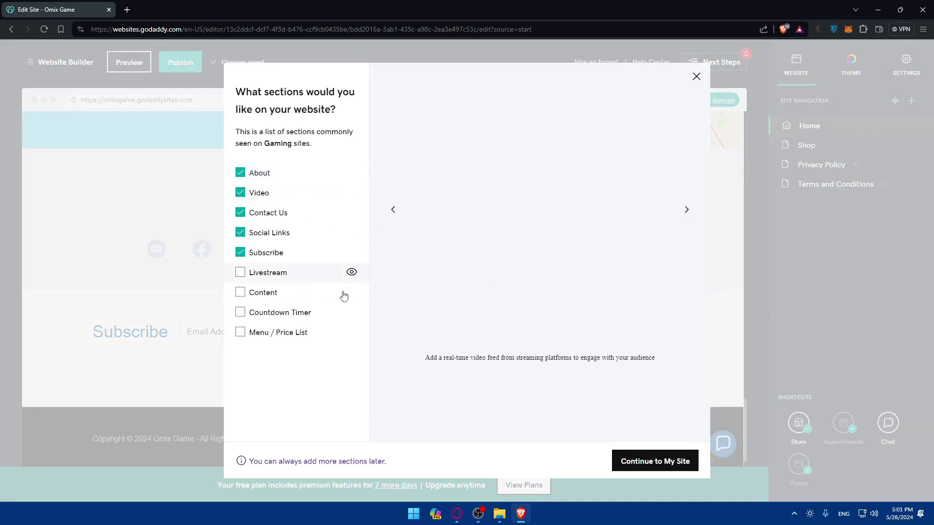
{"action": "left_click", "coordinate": [351, 295]}
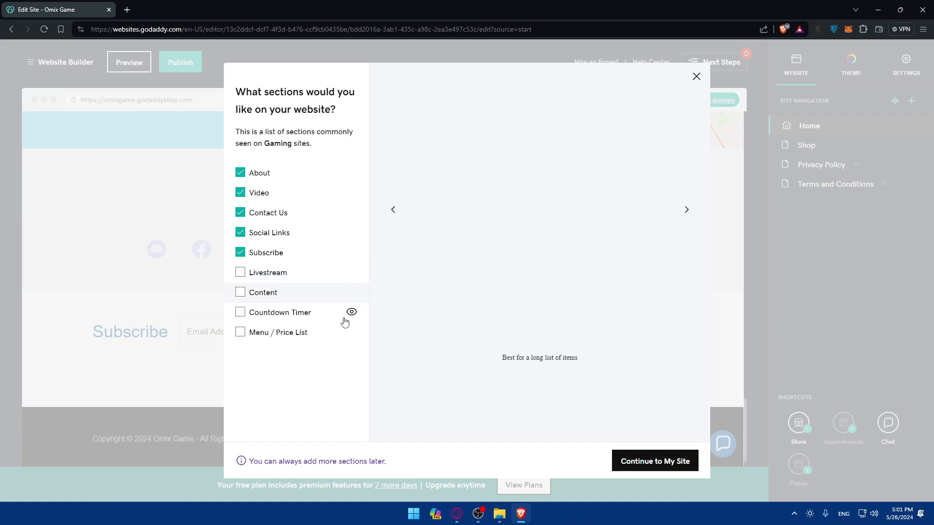
{"action": "left_click", "coordinate": [351, 317]}
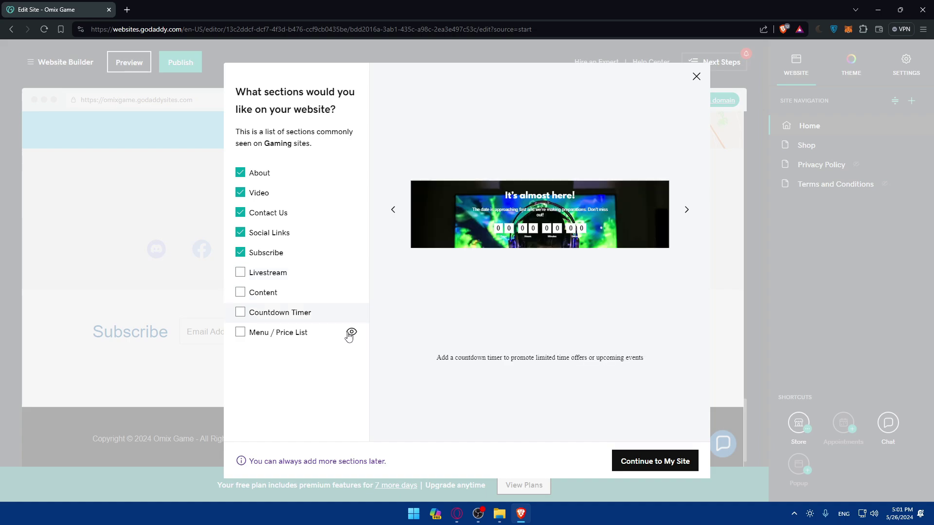
{"action": "left_click", "coordinate": [351, 333]}
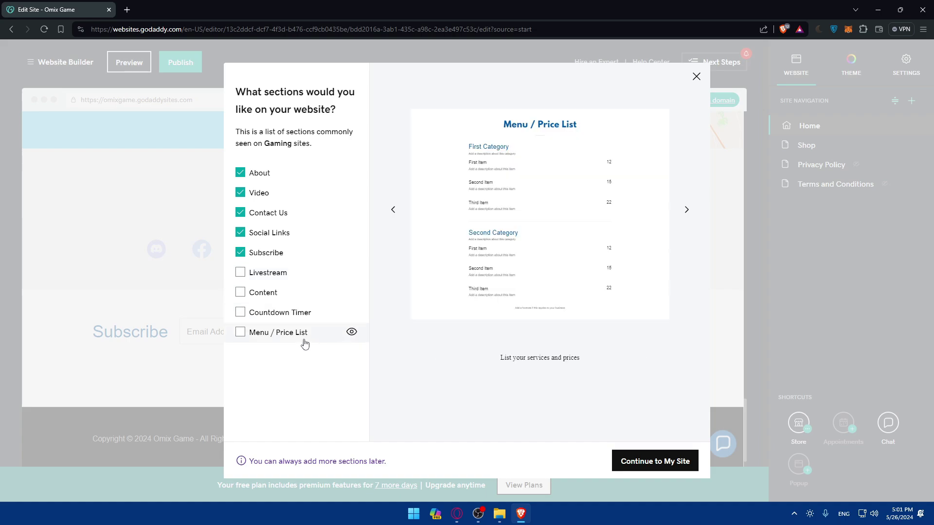
{"action": "left_click", "coordinate": [240, 334]}
{"action": "left_click", "coordinate": [351, 252]}
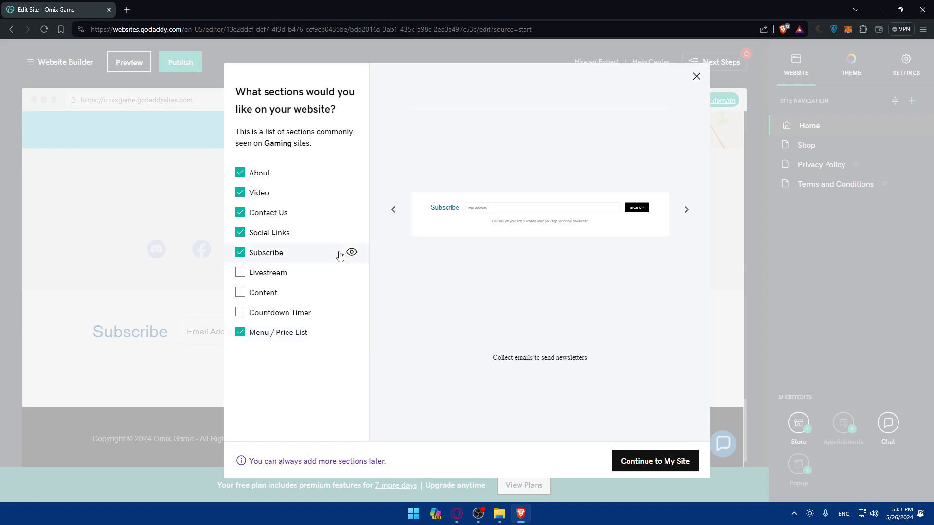
{"action": "left_click", "coordinate": [672, 471]}
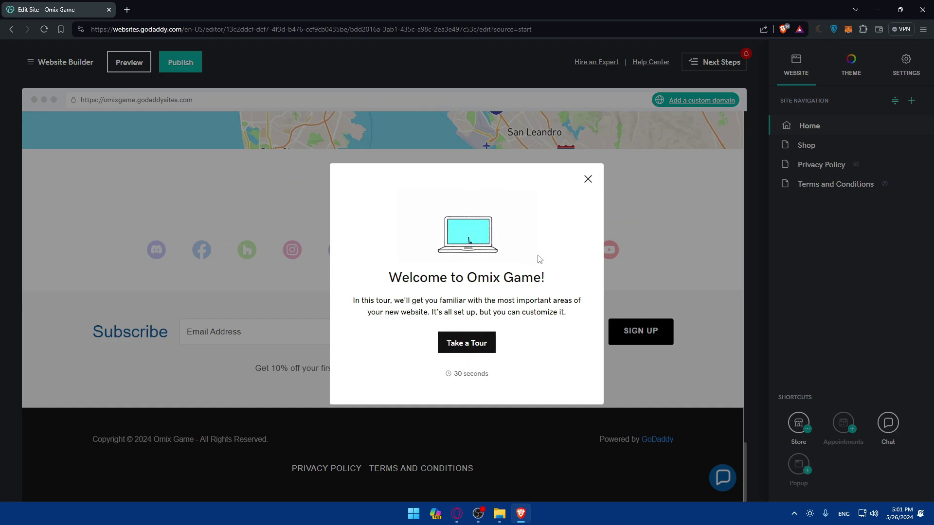
{"action": "left_click", "coordinate": [588, 179]}
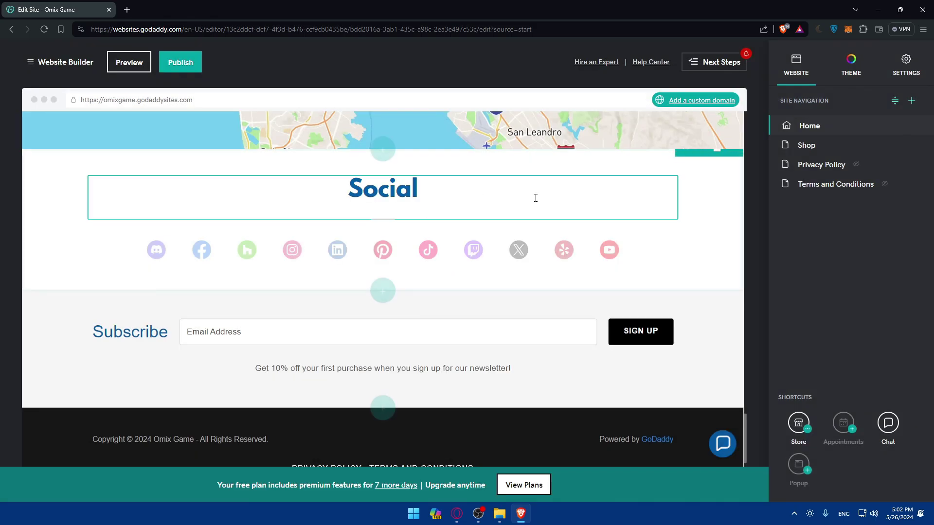
Review the generated home page and delete its About Omix Game section.
{"action": "scroll", "coordinate": [540, 244], "scroll_direction": "up", "scroll_amount": 10}
{"action": "scroll", "coordinate": [547, 317], "scroll_direction": "up", "scroll_amount": 5}
{"action": "scroll", "coordinate": [546, 313], "scroll_direction": "up", "scroll_amount": 2}
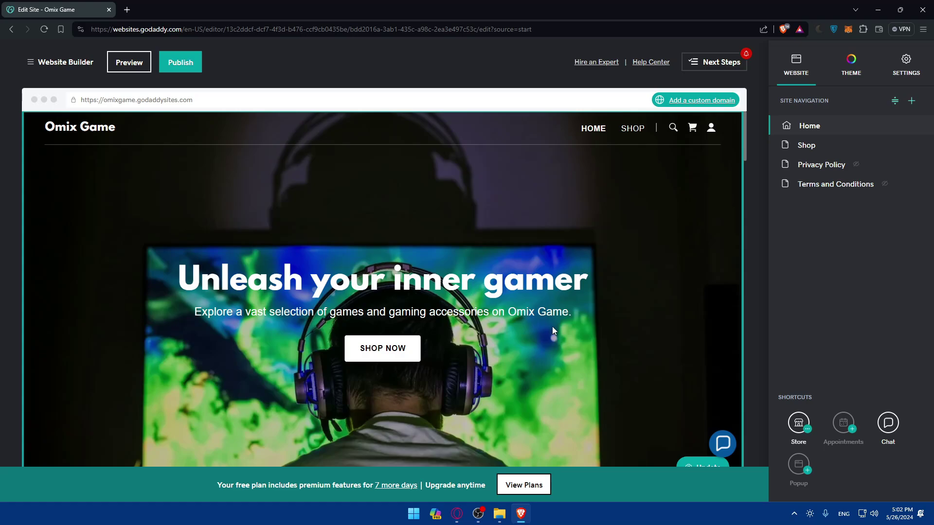
{"action": "scroll", "coordinate": [553, 326], "scroll_direction": "down", "scroll_amount": 10}
{"action": "scroll", "coordinate": [523, 306], "scroll_direction": "up", "scroll_amount": 2}
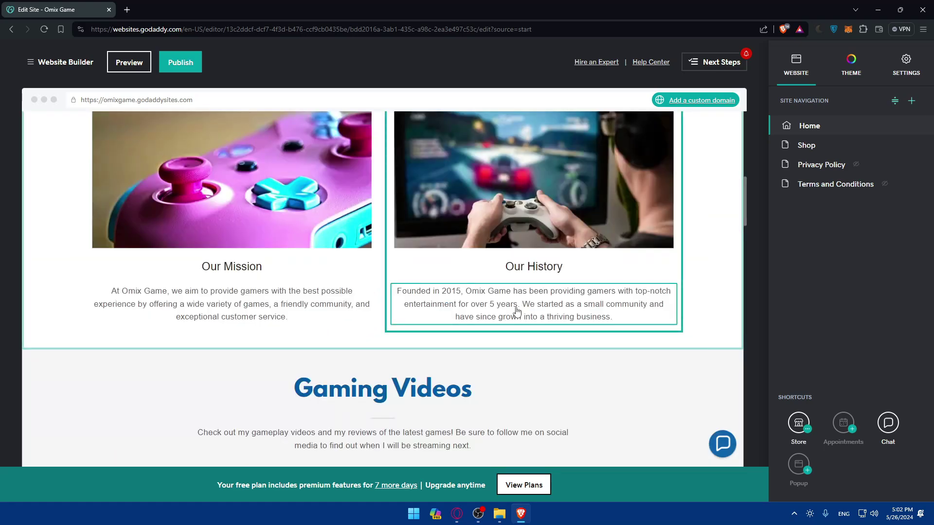
{"action": "scroll", "coordinate": [523, 312], "scroll_direction": "up", "scroll_amount": 4}
{"action": "left_click", "coordinate": [734, 188]}
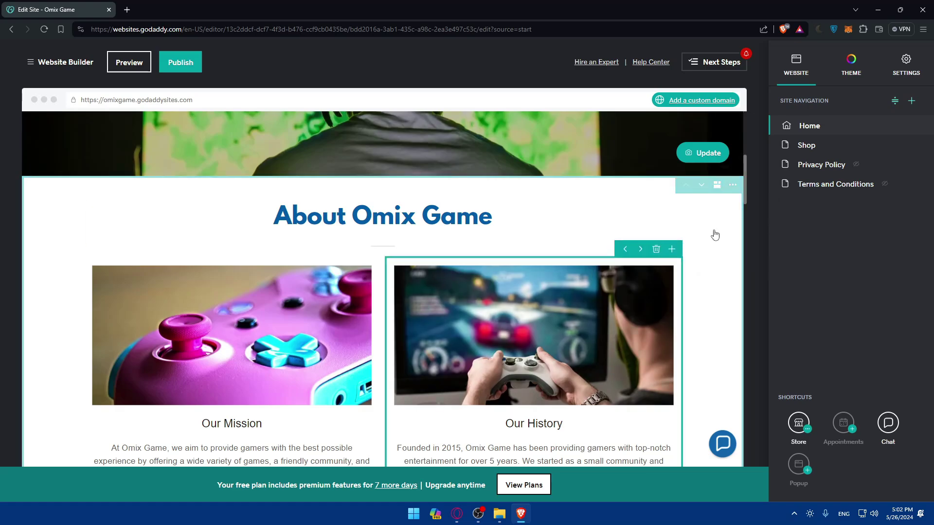
{"action": "left_click", "coordinate": [735, 189]}
{"action": "left_click", "coordinate": [732, 248]}
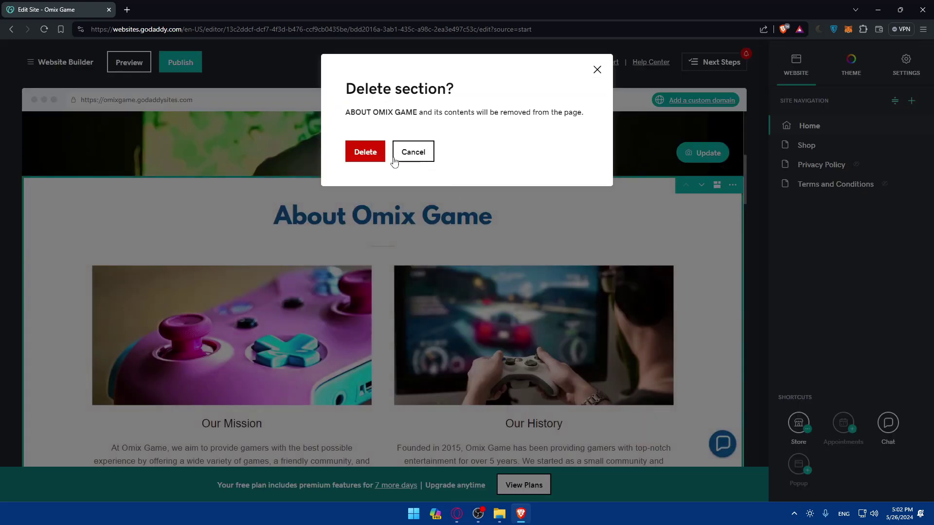
{"action": "left_click", "coordinate": [377, 152]}
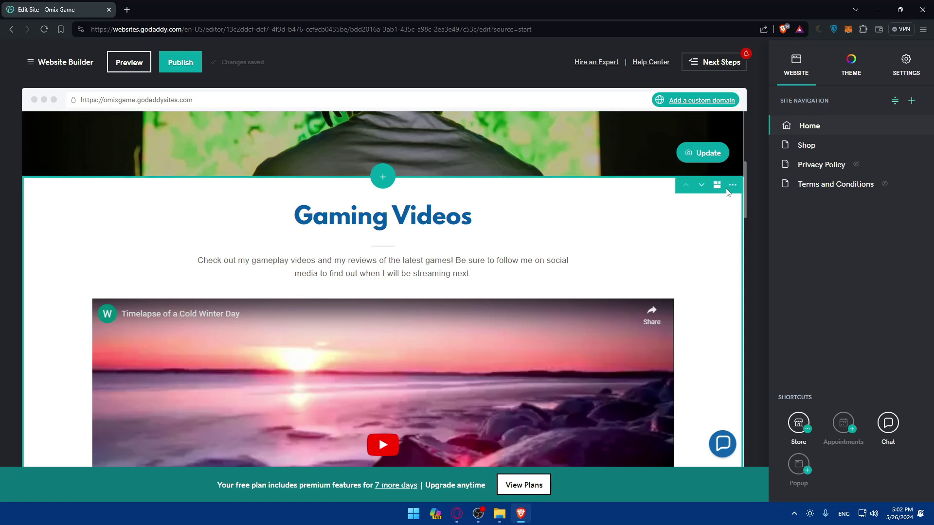
Delete the Gaming Videos section from the home page and open the Menu / Price List section's settings.
{"action": "left_click", "coordinate": [733, 185]}
{"action": "left_click", "coordinate": [732, 248]}
{"action": "left_click", "coordinate": [371, 152]}
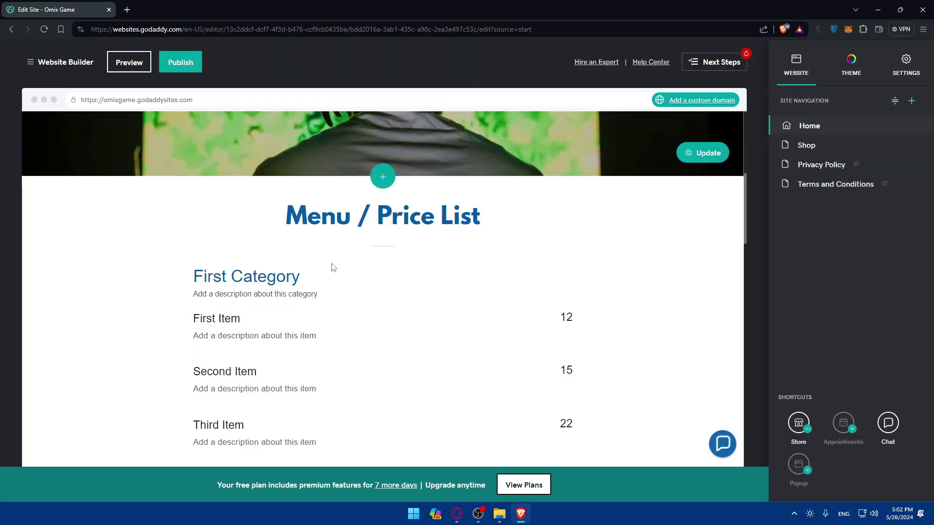
{"action": "right_click", "coordinate": [399, 247]}
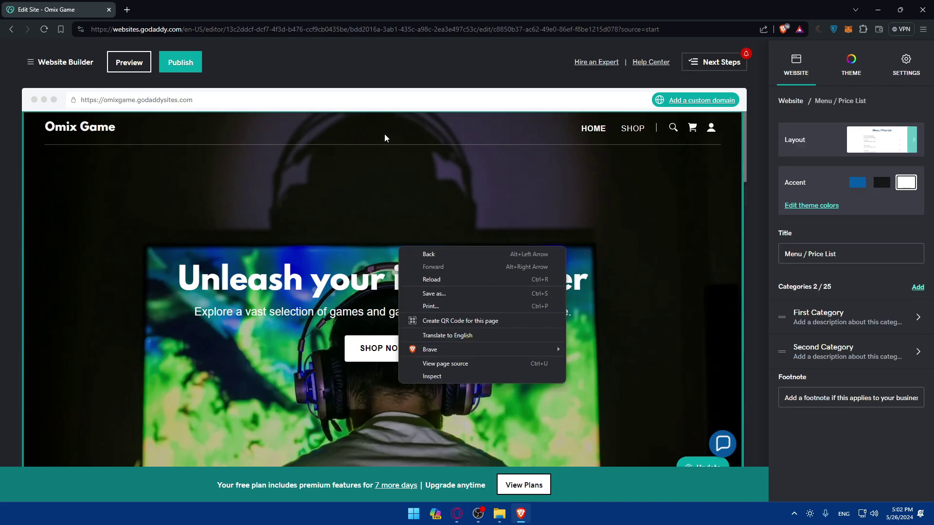
Dismiss the browser's context menu and open the home page header's settings.
{"action": "left_click", "coordinate": [379, 71]}
{"action": "scroll", "coordinate": [457, 249], "scroll_direction": "up", "scroll_amount": 3}
{"action": "left_click", "coordinate": [477, 186]}
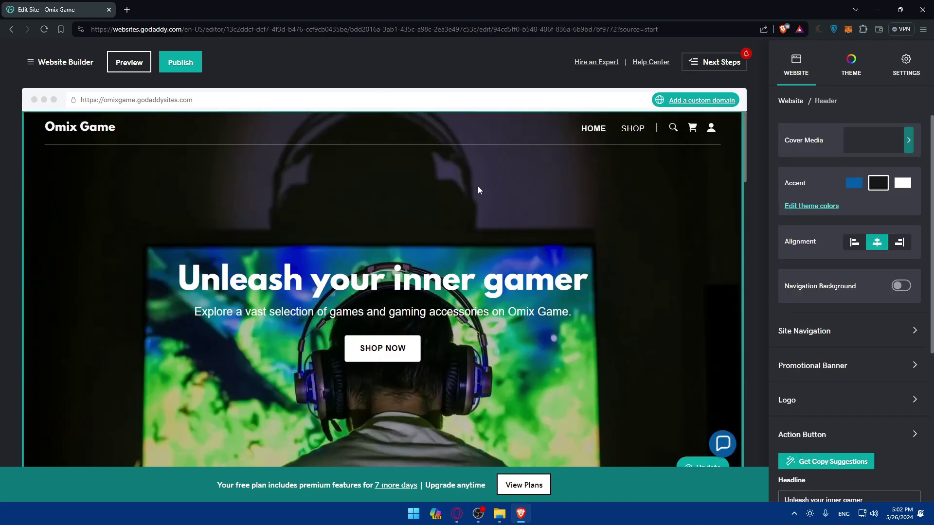
Visit the Omix Game dashboard, open its option for adding a logo, and return to the website editor.
{"action": "left_click", "coordinate": [68, 66]}
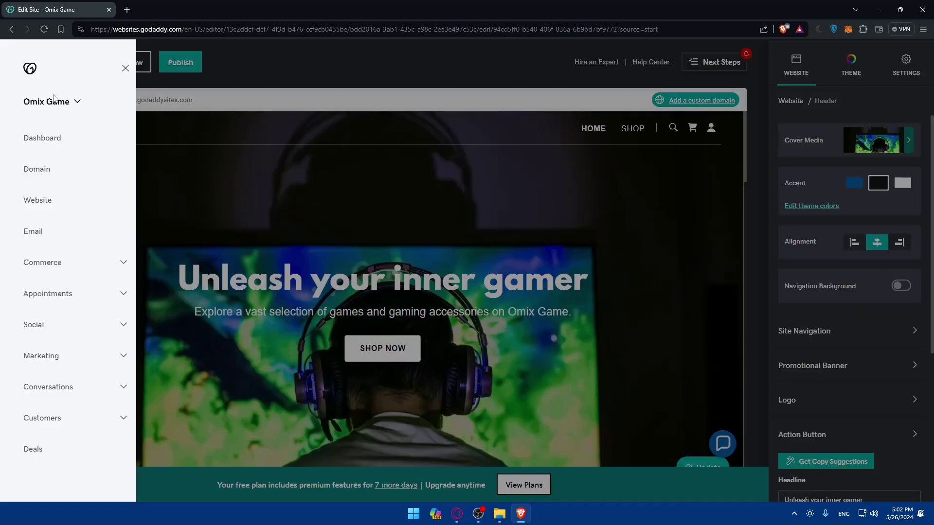
{"action": "left_click", "coordinate": [53, 148]}
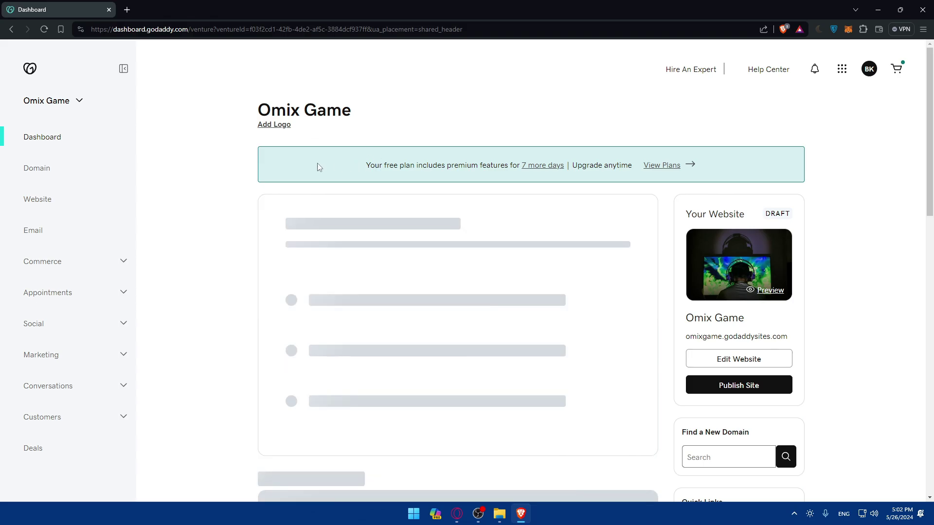
{"action": "left_click", "coordinate": [260, 125]}
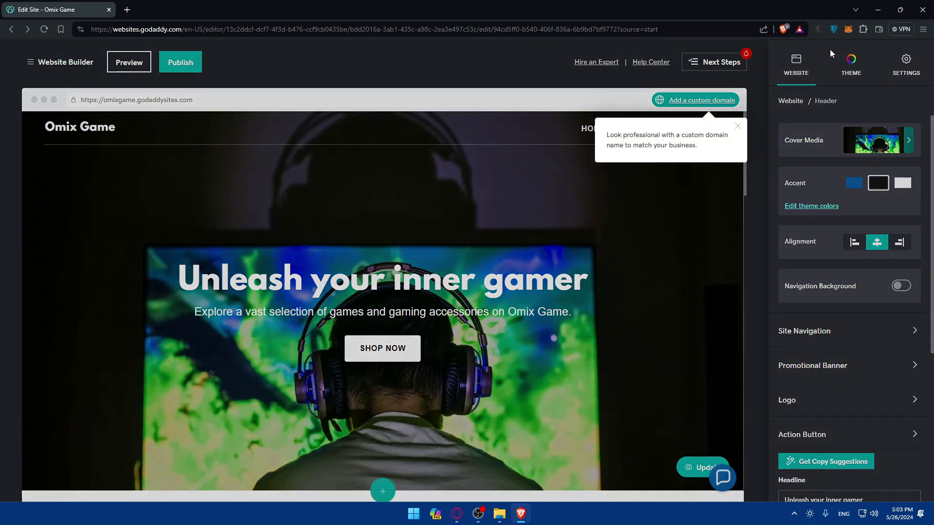
{"action": "left_click", "coordinate": [492, 74]}
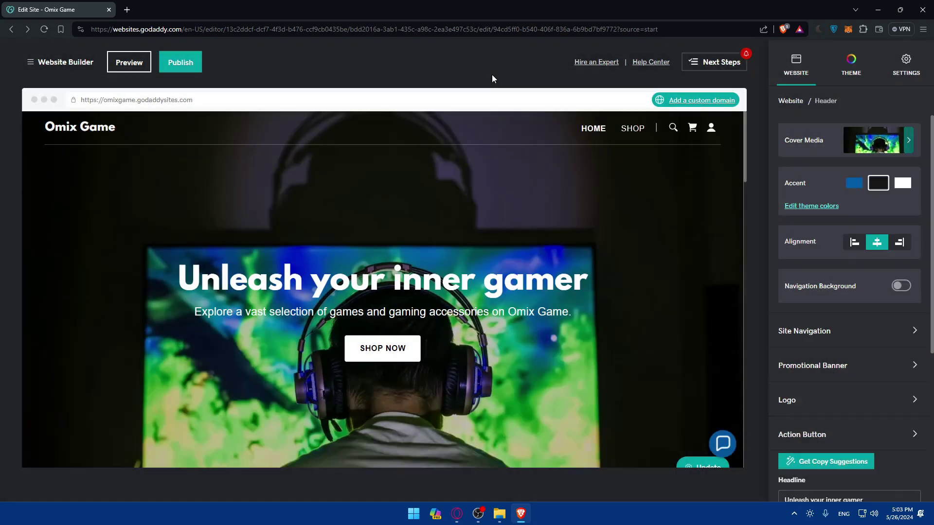
Review the header's text settings, the Menu / Price List section on the home page, and the site settings.
{"action": "scroll", "coordinate": [800, 168], "scroll_direction": "down", "scroll_amount": 5}
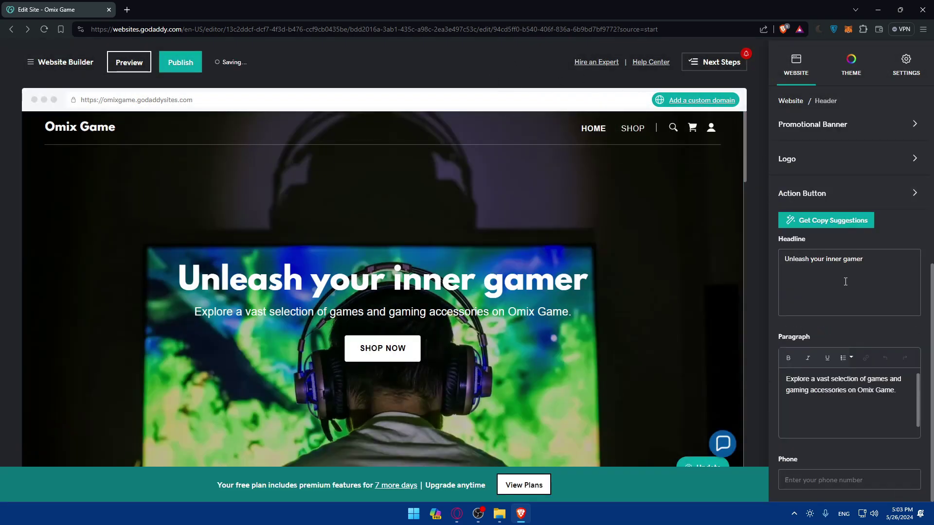
{"action": "scroll", "coordinate": [845, 277], "scroll_direction": "up", "scroll_amount": 5}
{"action": "scroll", "coordinate": [524, 295], "scroll_direction": "down", "scroll_amount": 10}
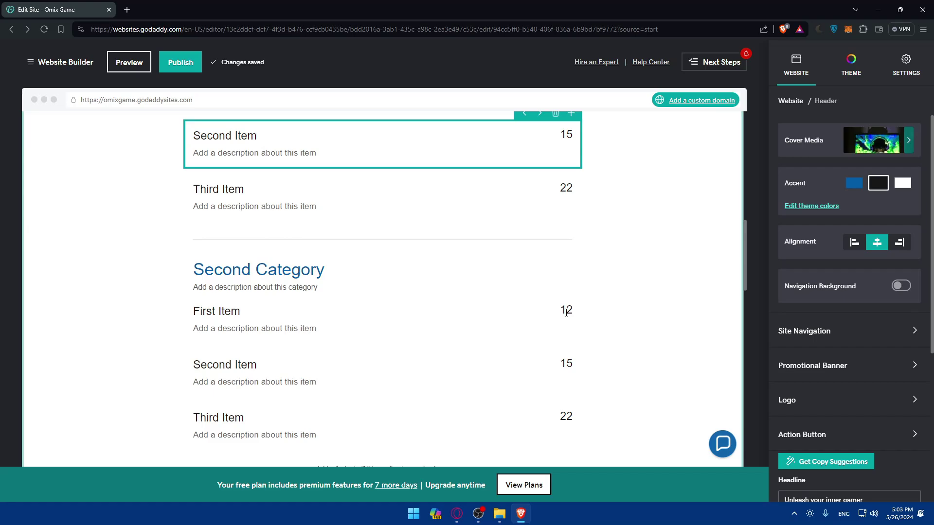
{"action": "left_click", "coordinate": [673, 282]}
{"action": "left_click", "coordinate": [906, 63]}
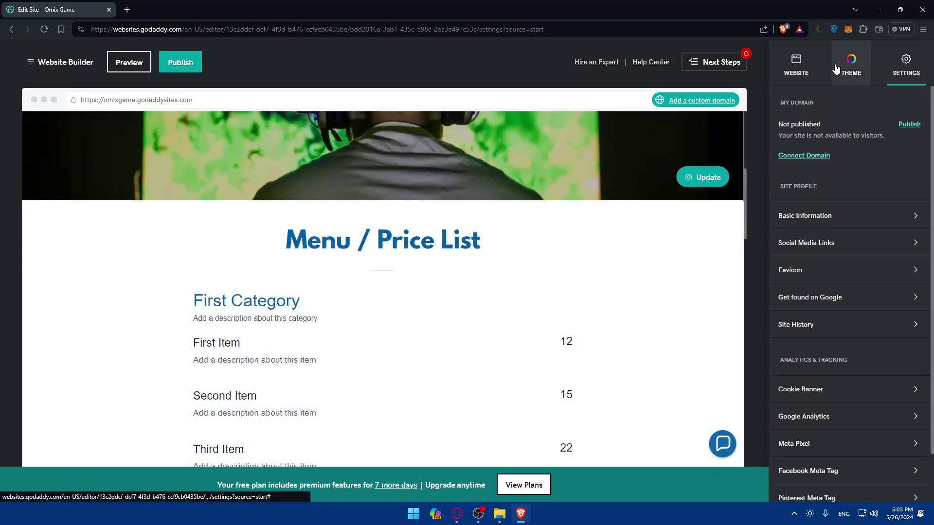
Start adding a product from the website's store shortcut and begin creating the online store.
{"action": "left_click", "coordinate": [796, 64]}
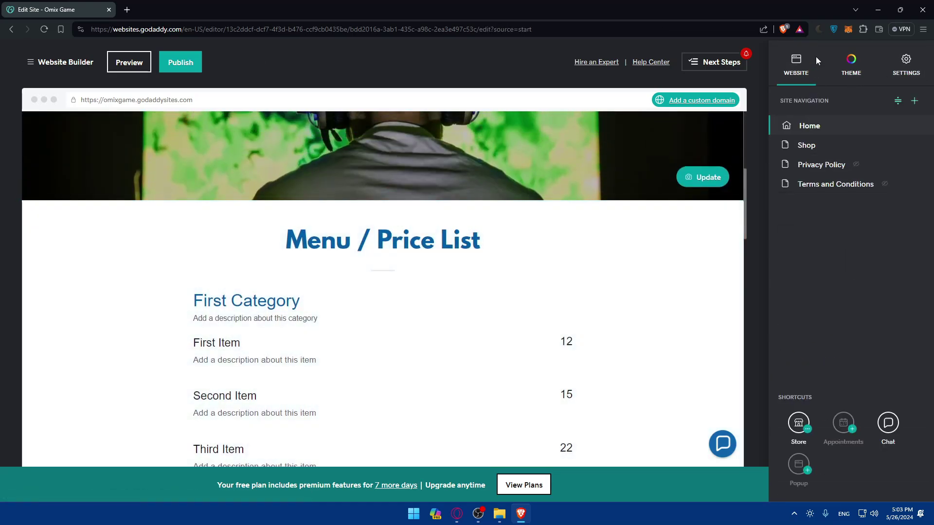
{"action": "left_click", "coordinate": [800, 430]}
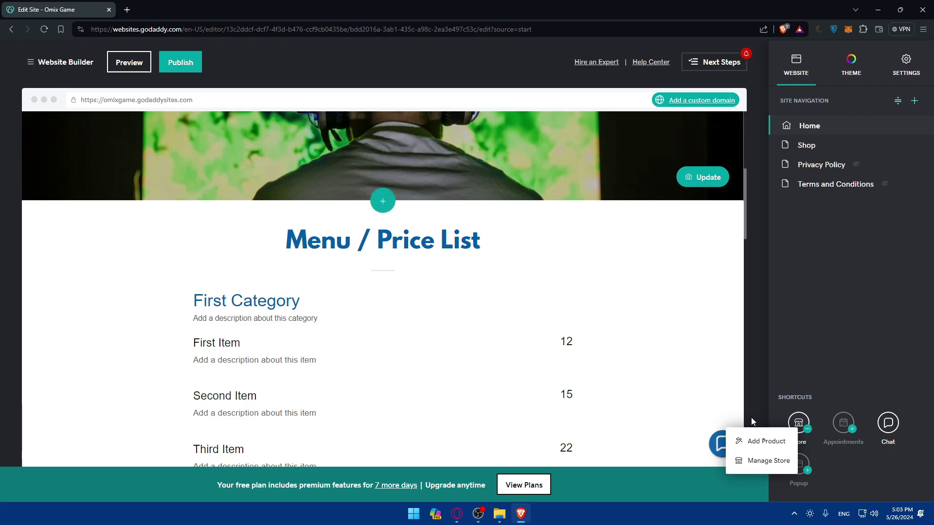
{"action": "left_click", "coordinate": [754, 444]}
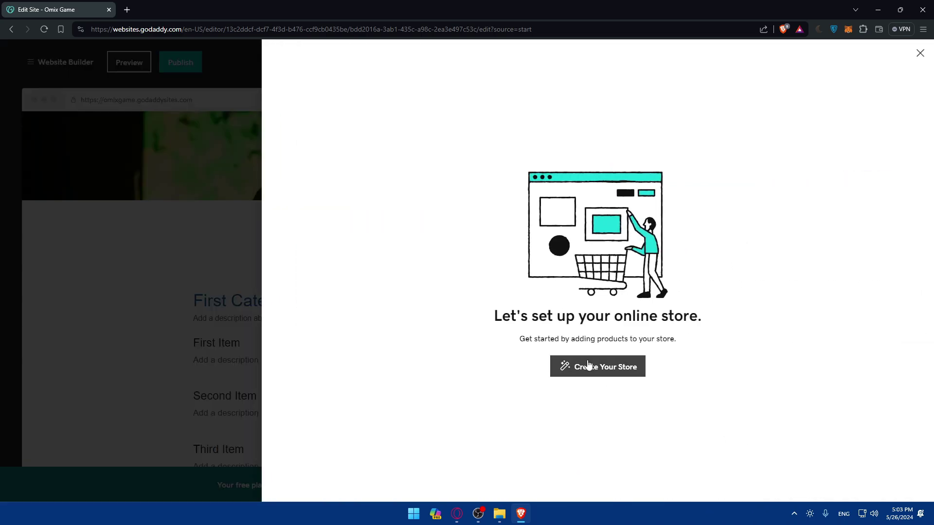
{"action": "left_click", "coordinate": [597, 369]}
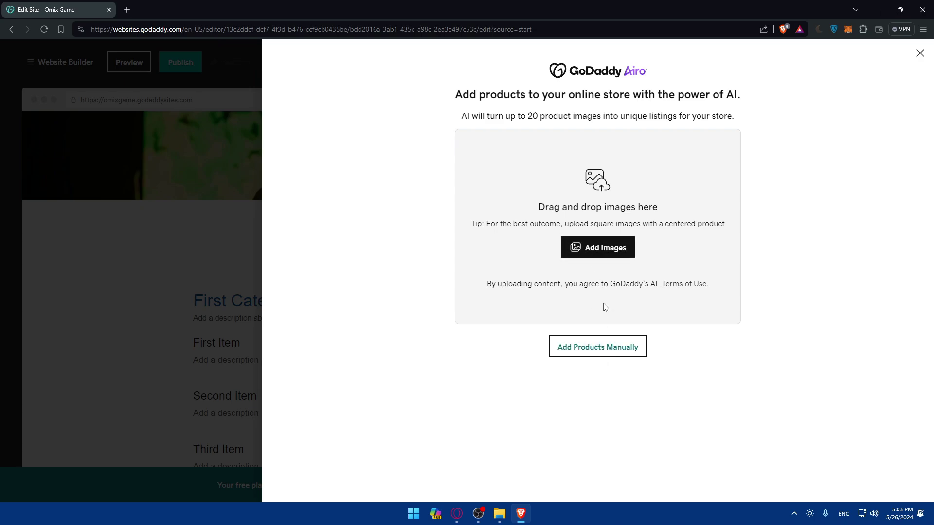
Upload wallpaperflare.com_wallpaper (1).jpg, (2).jpg and (3).jpg from Saved Pictures as product images for the AI listings.
{"action": "left_click", "coordinate": [596, 253]}
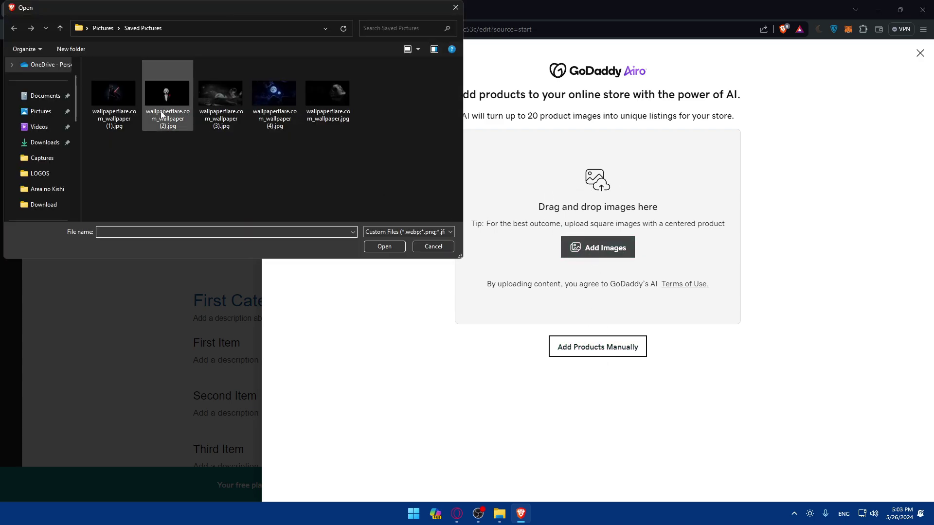
{"action": "left_click", "coordinate": [114, 97]}
{"action": "left_click", "coordinate": [222, 97], "text": "shift"}
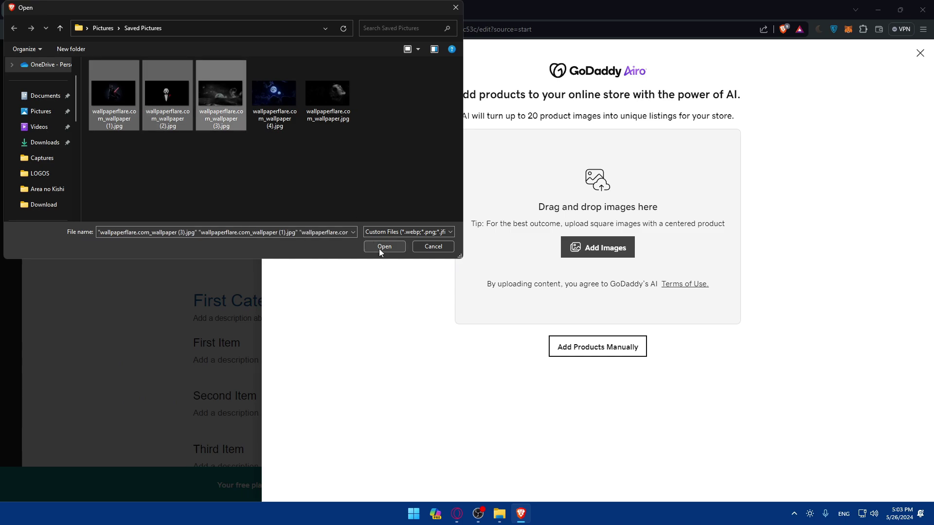
{"action": "left_click", "coordinate": [384, 246]}
Review the names, descriptions and prices of the generated product listings, and save them to the store.
{"action": "scroll", "coordinate": [471, 261], "scroll_direction": "down", "scroll_amount": 2}
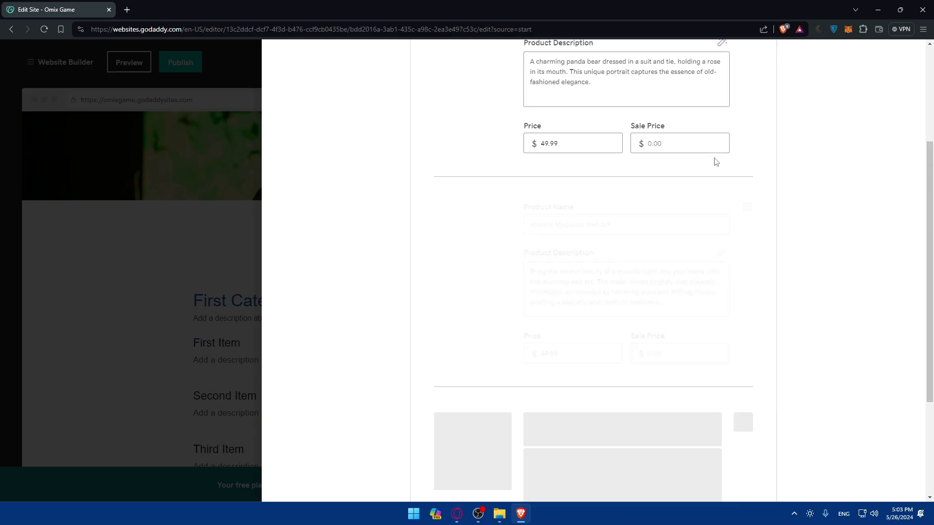
{"action": "scroll", "coordinate": [662, 184], "scroll_direction": "down", "scroll_amount": 10}
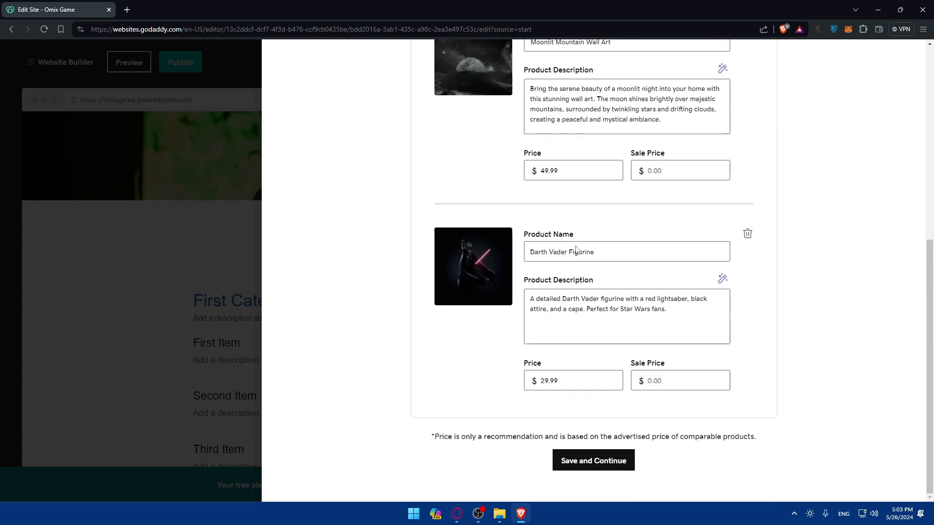
{"action": "left_click_drag", "start_coordinate": [595, 183], "coordinate": [486, 186]}
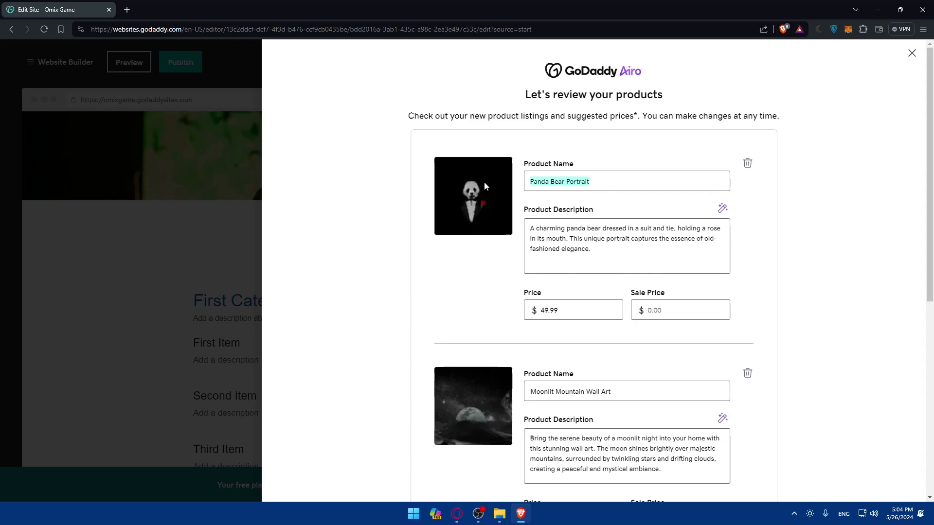
{"action": "scroll", "coordinate": [603, 186], "scroll_direction": "down", "scroll_amount": 2}
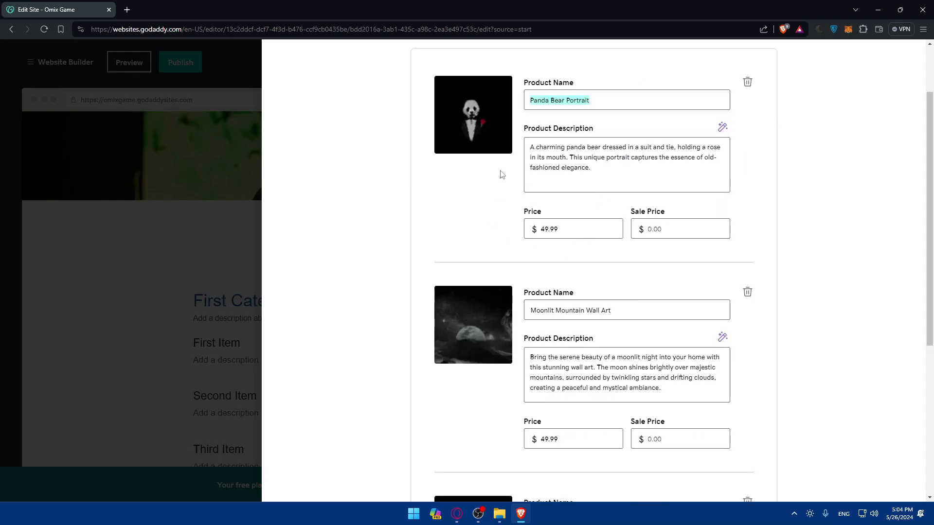
{"action": "left_click", "coordinate": [465, 180]}
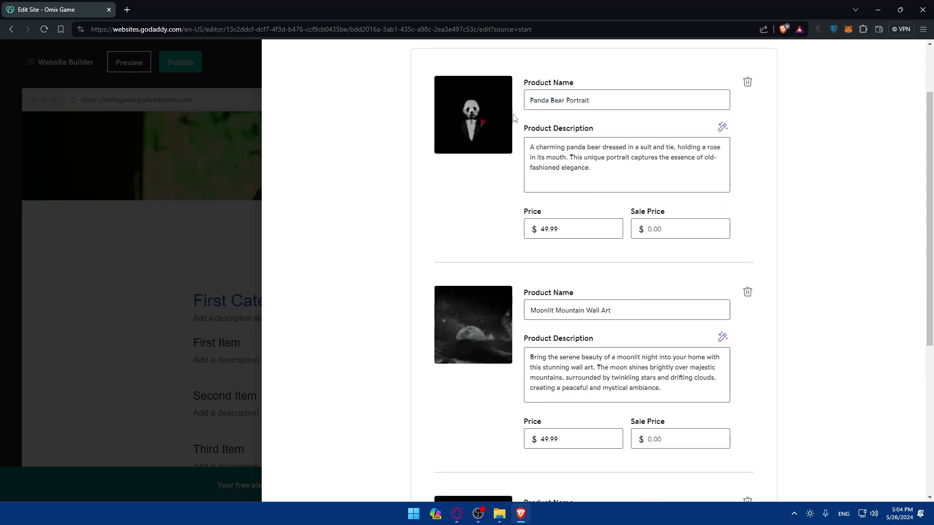
{"action": "scroll", "coordinate": [516, 119], "scroll_direction": "up", "scroll_amount": 2}
{"action": "left_click_drag", "start_coordinate": [605, 183], "coordinate": [517, 185]}
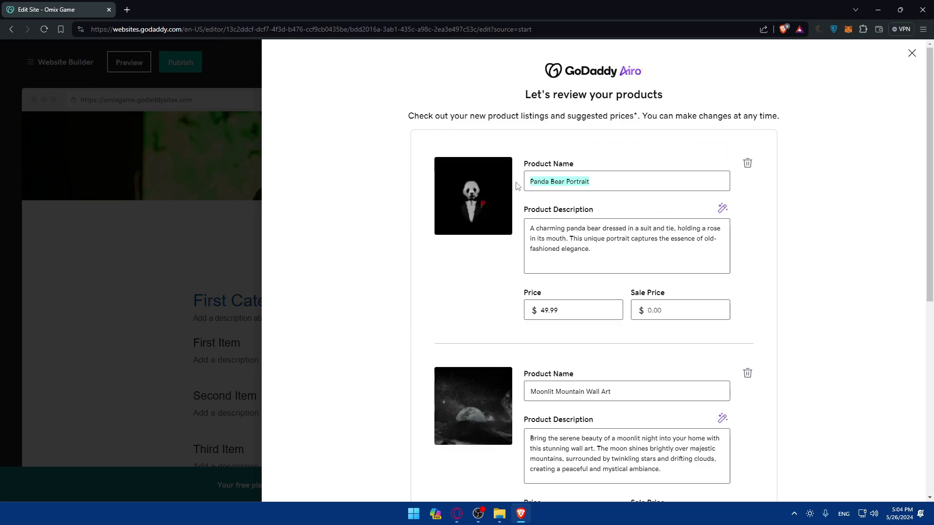
{"action": "left_click", "coordinate": [468, 253]}
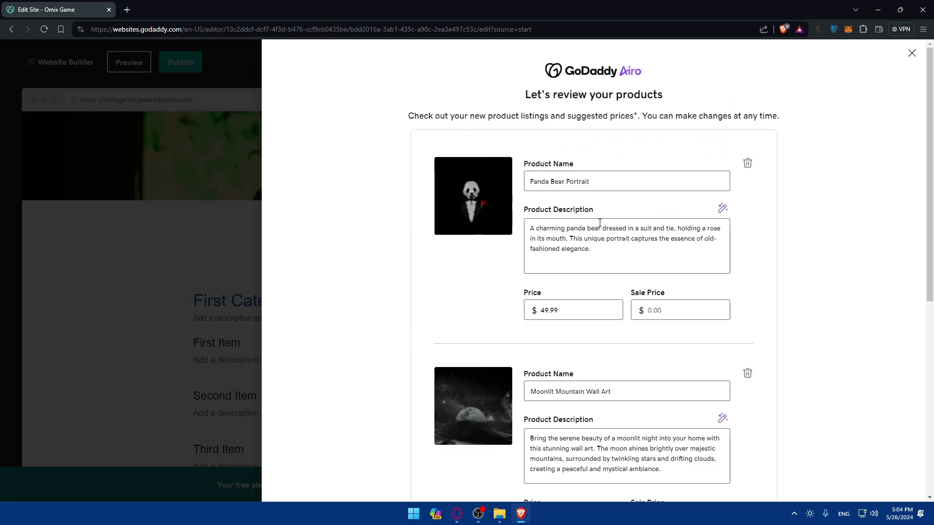
{"action": "scroll", "coordinate": [626, 237], "scroll_direction": "down", "scroll_amount": 2}
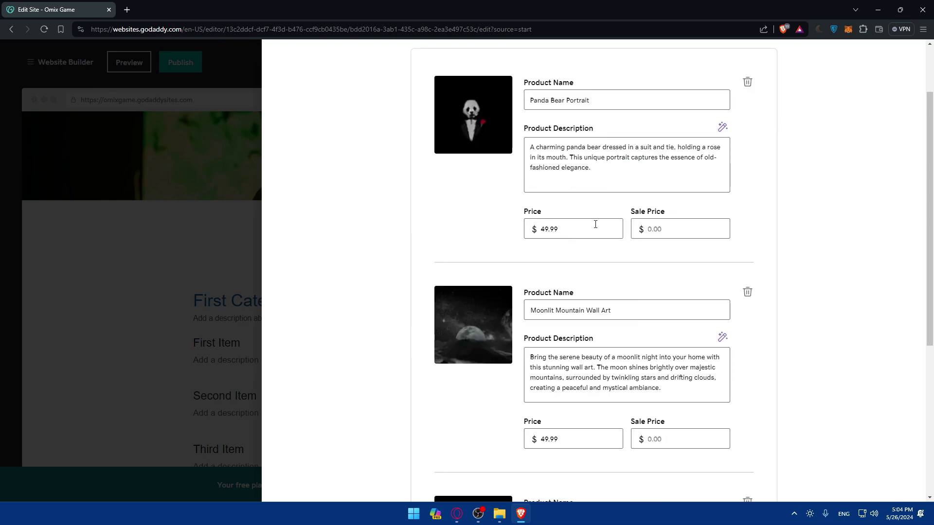
{"action": "scroll", "coordinate": [531, 234], "scroll_direction": "down", "scroll_amount": 2}
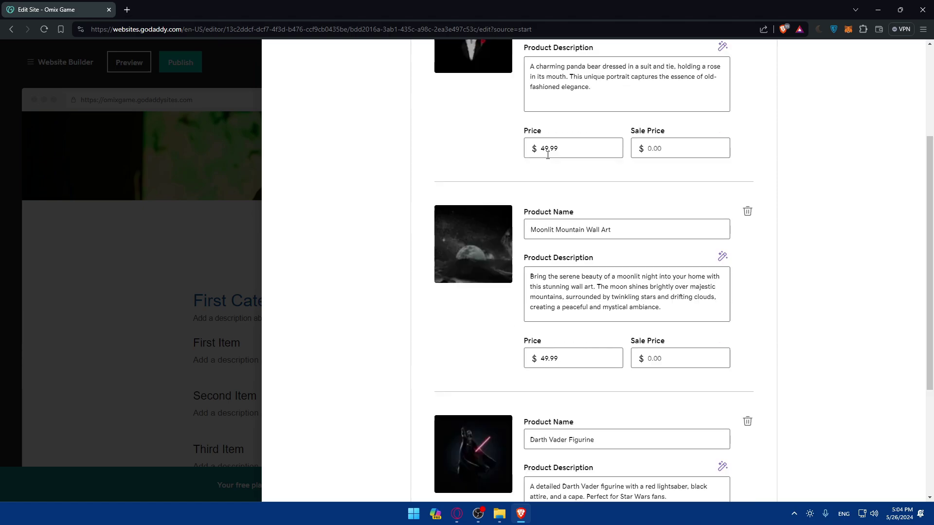
{"action": "scroll", "coordinate": [607, 235], "scroll_direction": "down", "scroll_amount": 2}
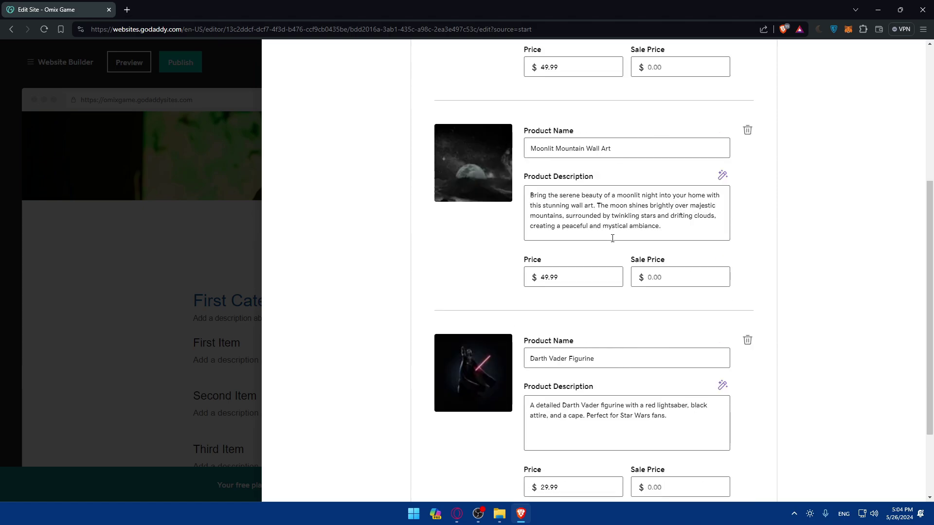
{"action": "scroll", "coordinate": [457, 326], "scroll_direction": "down", "scroll_amount": 2}
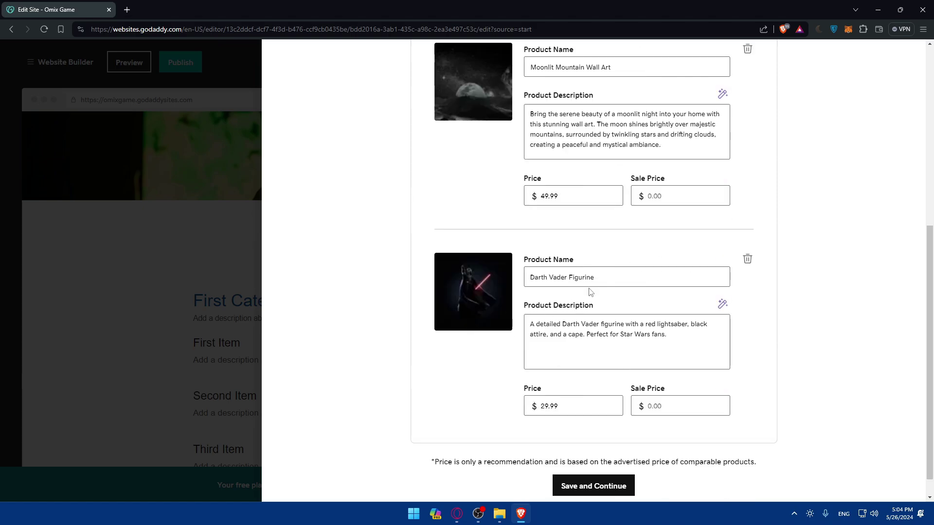
{"action": "scroll", "coordinate": [557, 286], "scroll_direction": "down", "scroll_amount": 1}
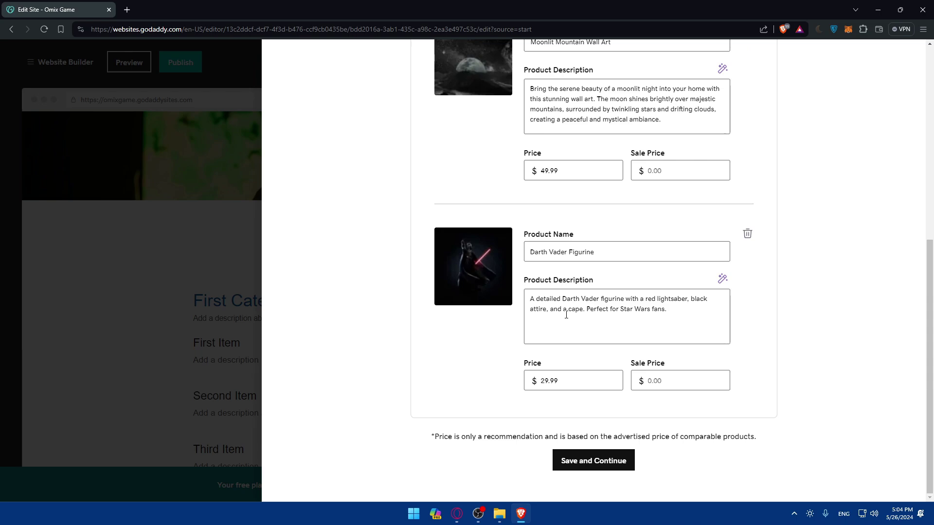
{"action": "left_click", "coordinate": [605, 460]}
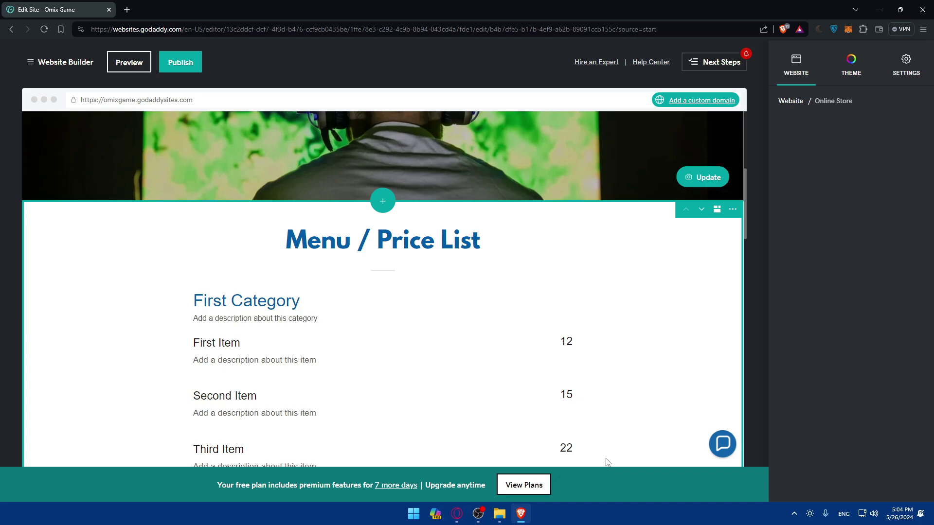
Open store management from the website's store shortcut and review the list of all products.
{"action": "left_click", "coordinate": [796, 64]}
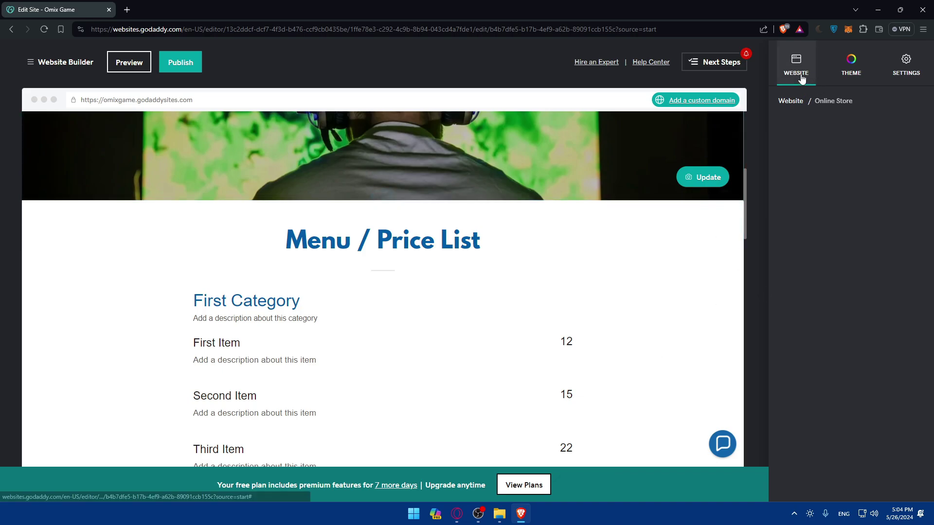
{"action": "left_click", "coordinate": [799, 424]}
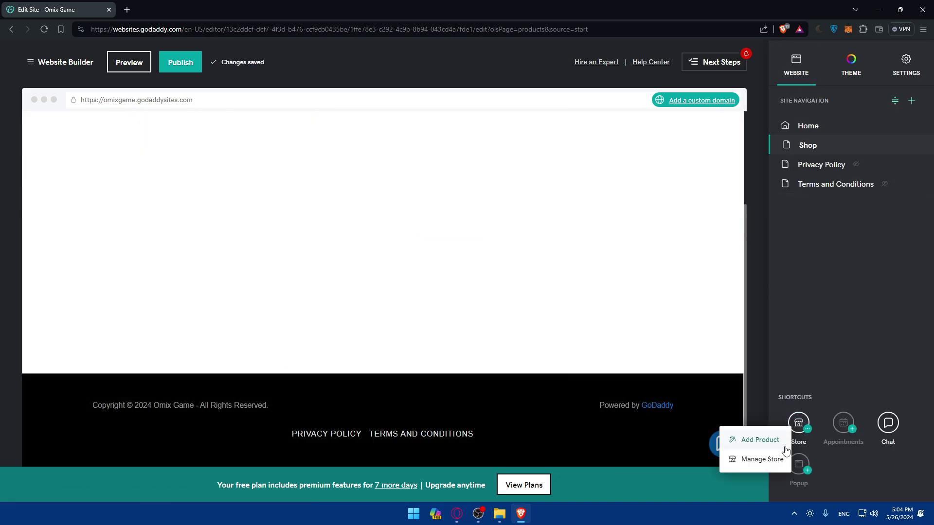
{"action": "left_click", "coordinate": [760, 460]}
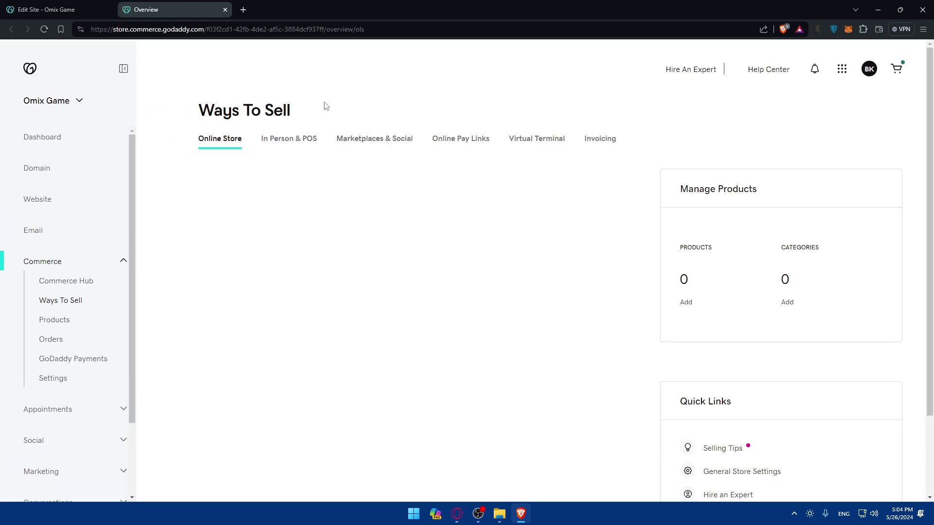
{"action": "left_click", "coordinate": [51, 323]}
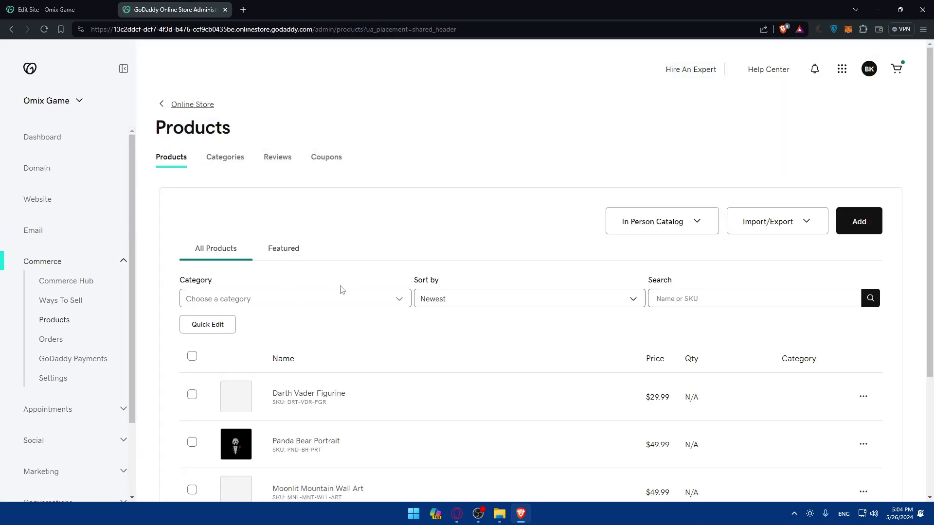
{"action": "scroll", "coordinate": [344, 247], "scroll_direction": "down", "scroll_amount": 3}
{"action": "scroll", "coordinate": [417, 344], "scroll_direction": "up", "scroll_amount": 2}
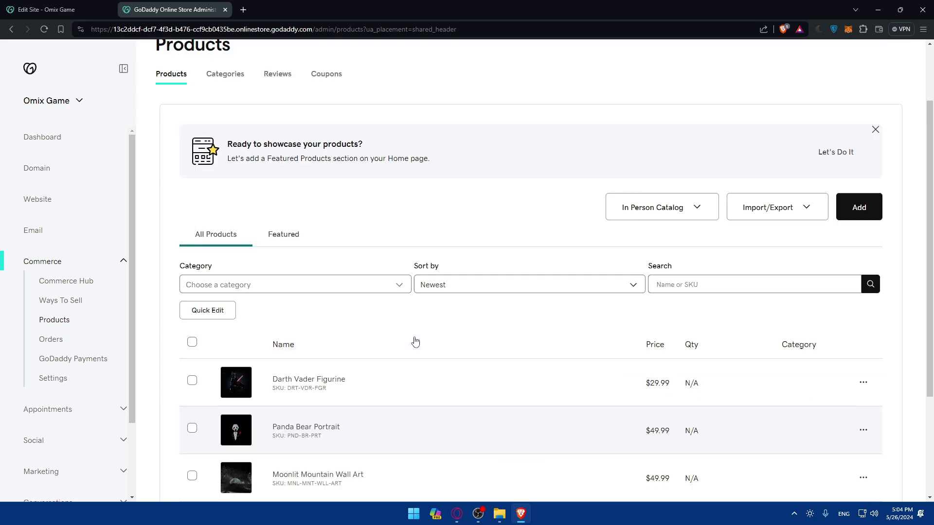
{"action": "scroll", "coordinate": [415, 340], "scroll_direction": "down", "scroll_amount": 3}
{"action": "scroll", "coordinate": [396, 274], "scroll_direction": "up", "scroll_amount": 2}
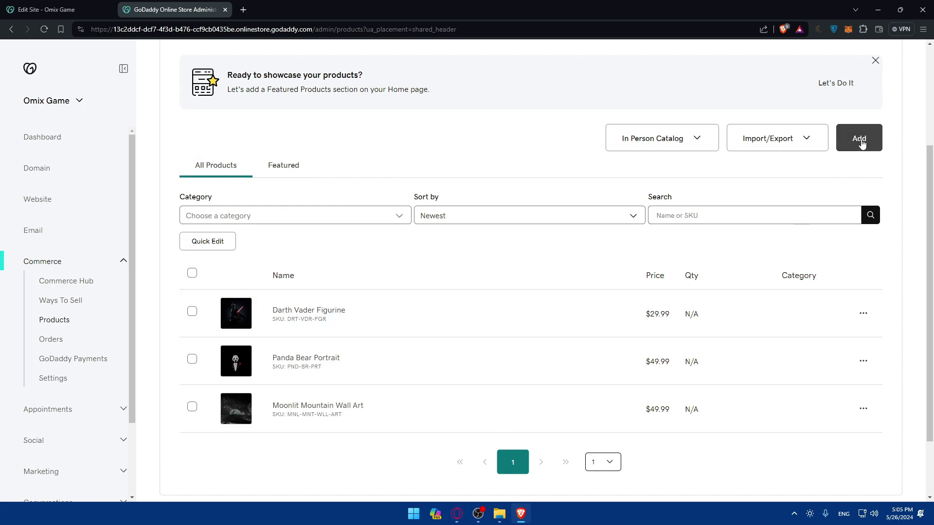
Examine the sources available for importing products, including the CSV file option, and leave the import.
{"action": "left_click", "coordinate": [792, 147]}
{"action": "left_click", "coordinate": [767, 176]}
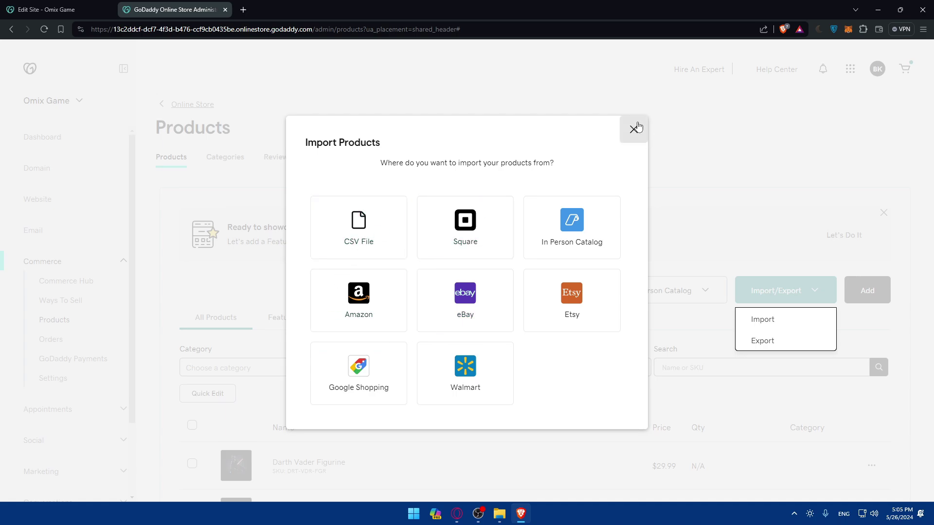
{"action": "left_click", "coordinate": [359, 227]}
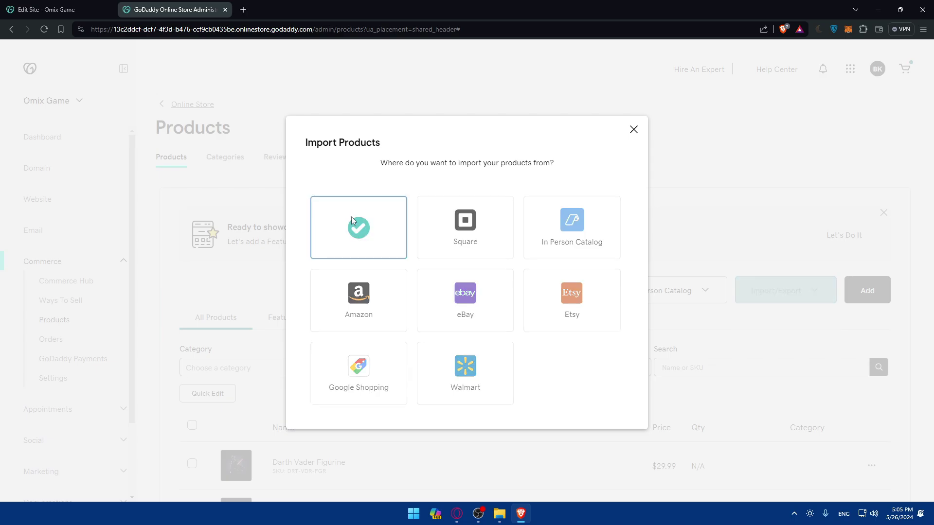
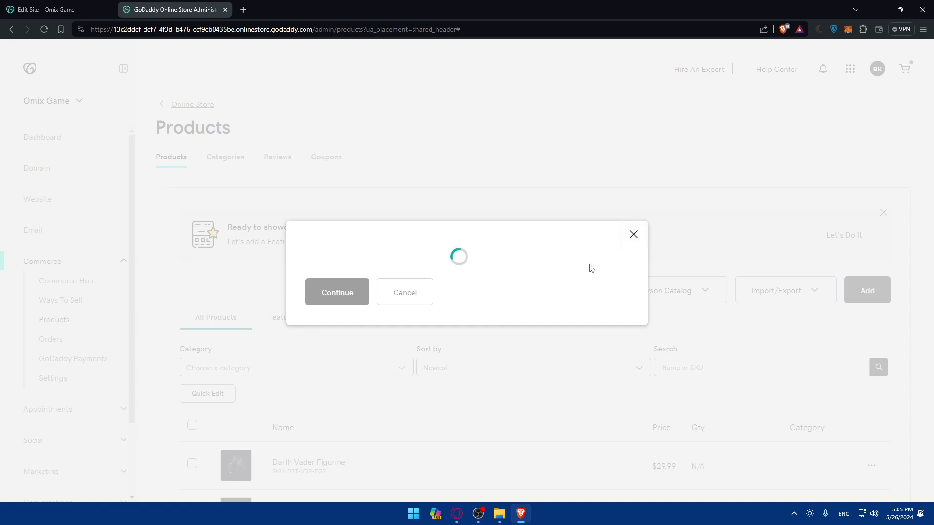
{"action": "left_click", "coordinate": [633, 238]}
Start adding a new physical product and review its inventory, shipping, search engine and identifier settings.
{"action": "scroll", "coordinate": [486, 311], "scroll_direction": "down", "scroll_amount": 5}
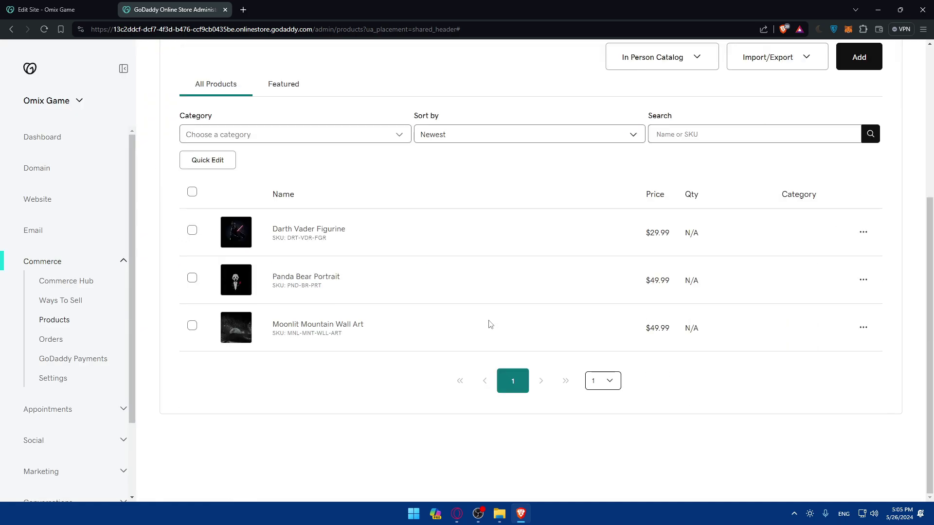
{"action": "left_click", "coordinate": [859, 60]}
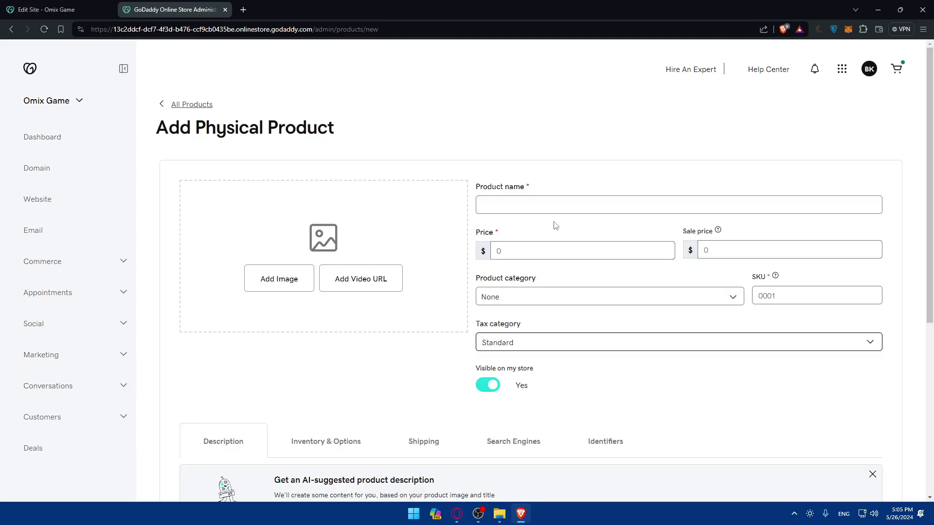
{"action": "scroll", "coordinate": [553, 226], "scroll_direction": "down", "scroll_amount": 5}
{"action": "scroll", "coordinate": [550, 229], "scroll_direction": "up", "scroll_amount": 5}
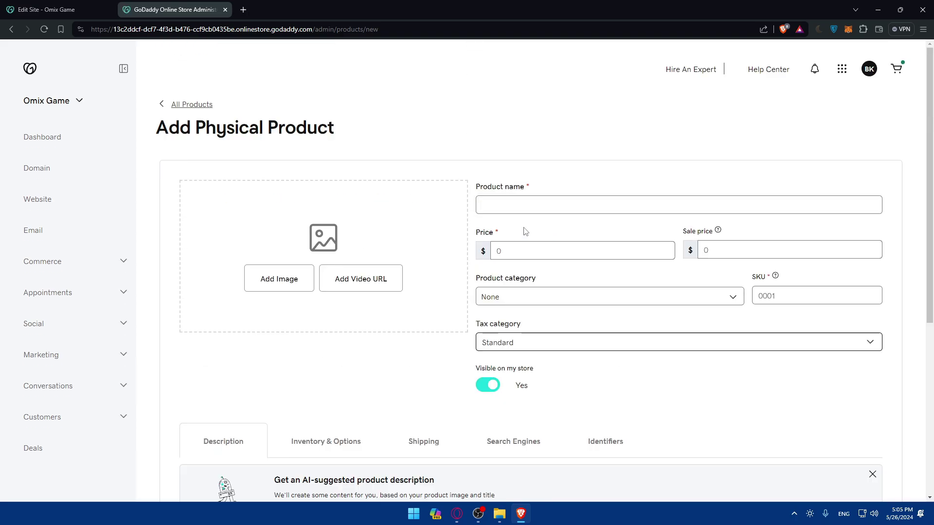
{"action": "scroll", "coordinate": [525, 232], "scroll_direction": "down", "scroll_amount": 3}
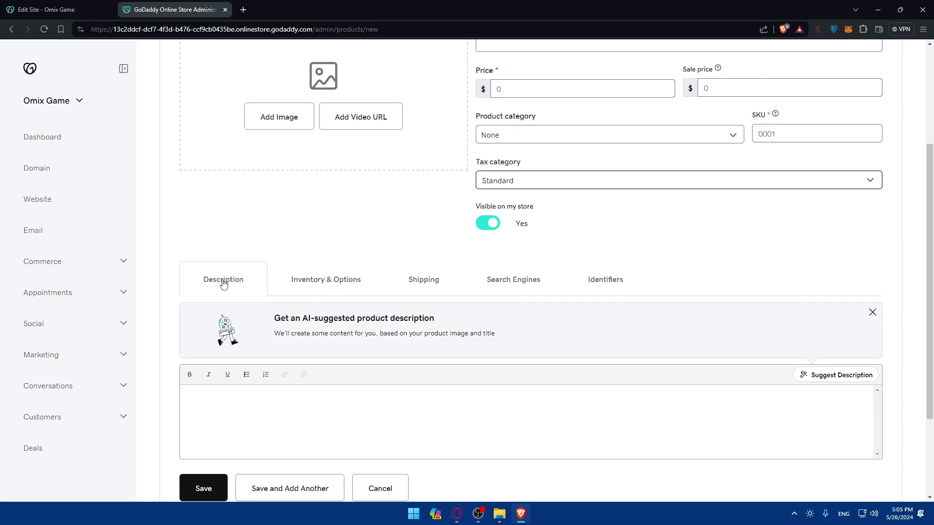
{"action": "left_click", "coordinate": [309, 280]}
{"action": "left_click", "coordinate": [414, 284]}
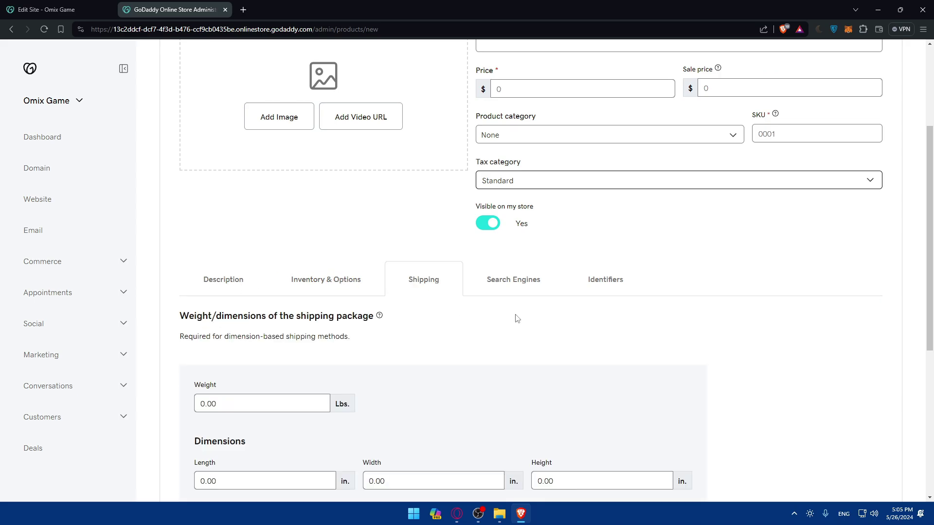
{"action": "scroll", "coordinate": [461, 312], "scroll_direction": "down", "scroll_amount": 2}
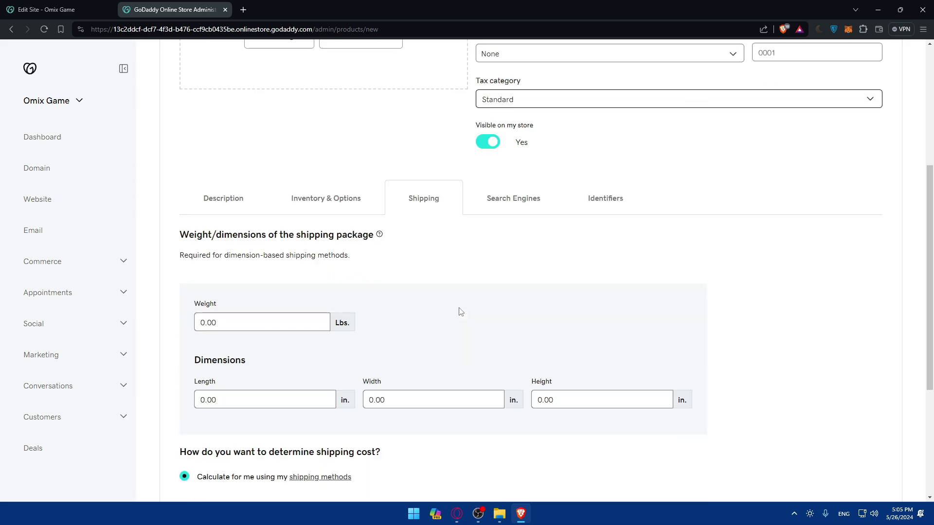
{"action": "left_click", "coordinate": [515, 205]}
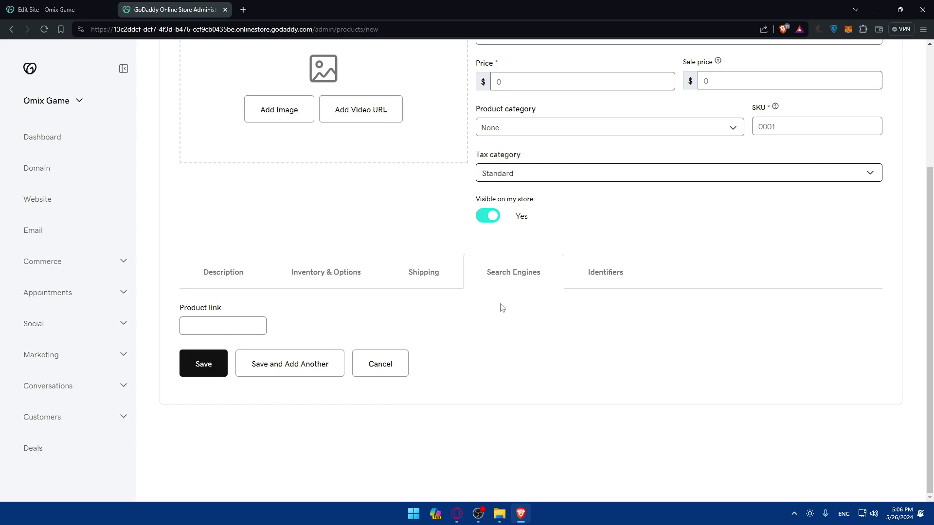
{"action": "left_click", "coordinate": [571, 278]}
{"action": "scroll", "coordinate": [614, 260], "scroll_direction": "up", "scroll_amount": 3}
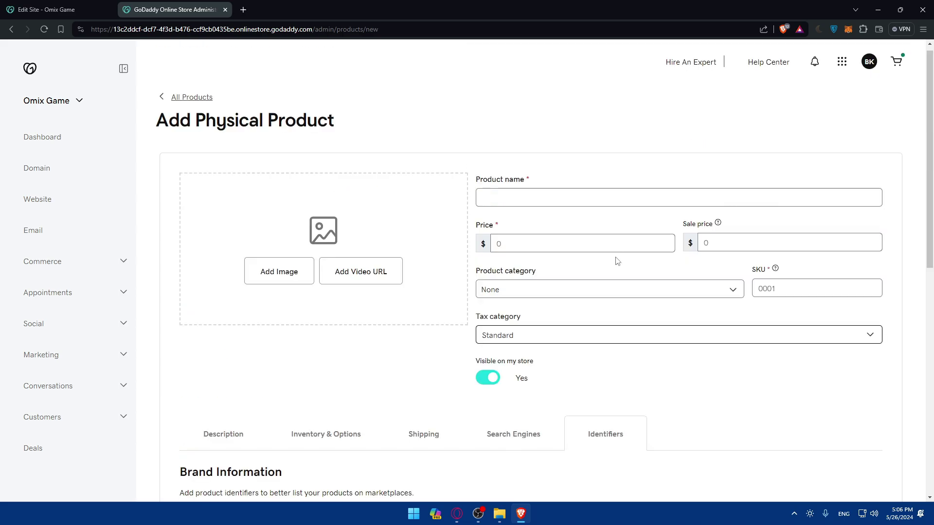
{"action": "scroll", "coordinate": [298, 336], "scroll_direction": "down", "scroll_amount": 5}
{"action": "scroll", "coordinate": [233, 351], "scroll_direction": "down", "scroll_amount": 3}
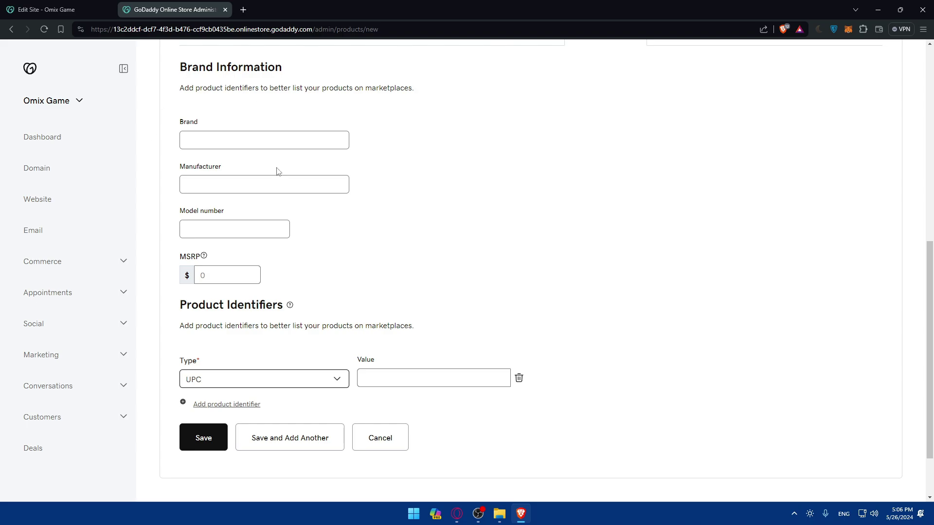
{"action": "scroll", "coordinate": [422, 269], "scroll_direction": "up", "scroll_amount": 8}
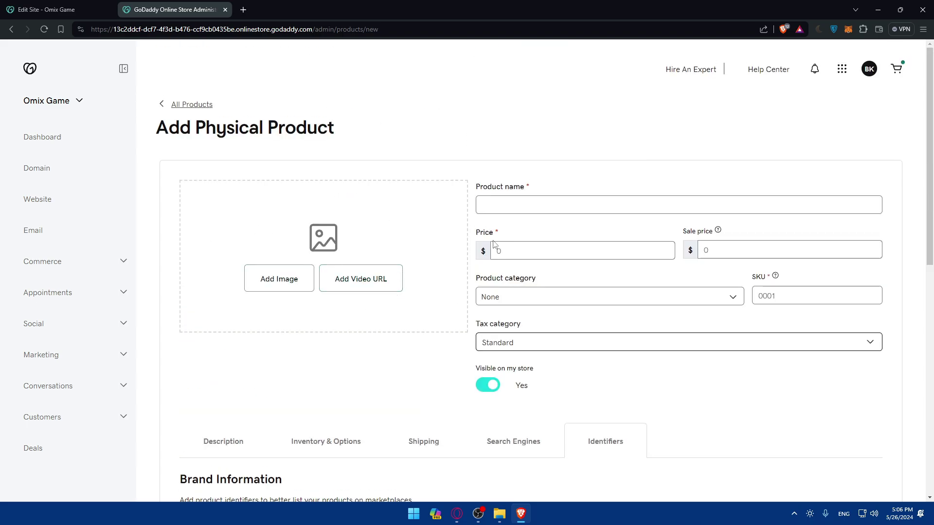
{"action": "scroll", "coordinate": [425, 299], "scroll_direction": "down", "scroll_amount": 3}
{"action": "scroll", "coordinate": [425, 298], "scroll_direction": "up", "scroll_amount": 3}
Add the stock photo of two people holding game controllers as the product image.
{"action": "left_click", "coordinate": [286, 285]}
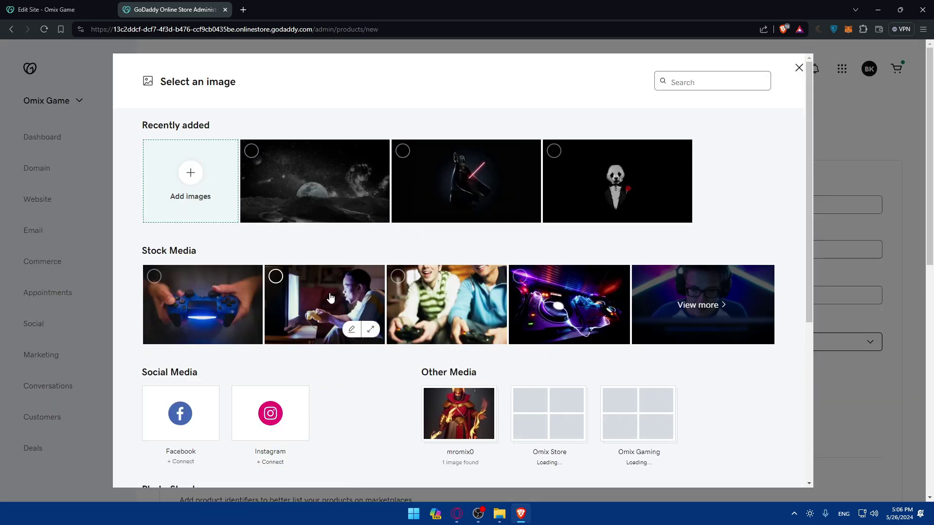
{"action": "left_click", "coordinate": [452, 301]}
{"action": "left_click", "coordinate": [749, 465]}
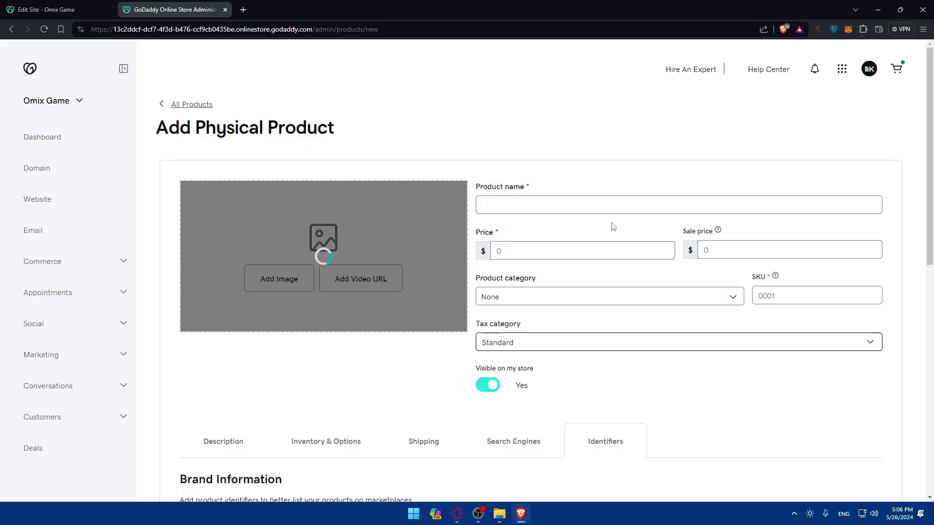
Name the product Test and set its price to $10.00.
{"action": "left_click", "coordinate": [572, 206]}
{"action": "left_click", "coordinate": [535, 229]}
{"action": "left_click", "coordinate": [611, 250]}
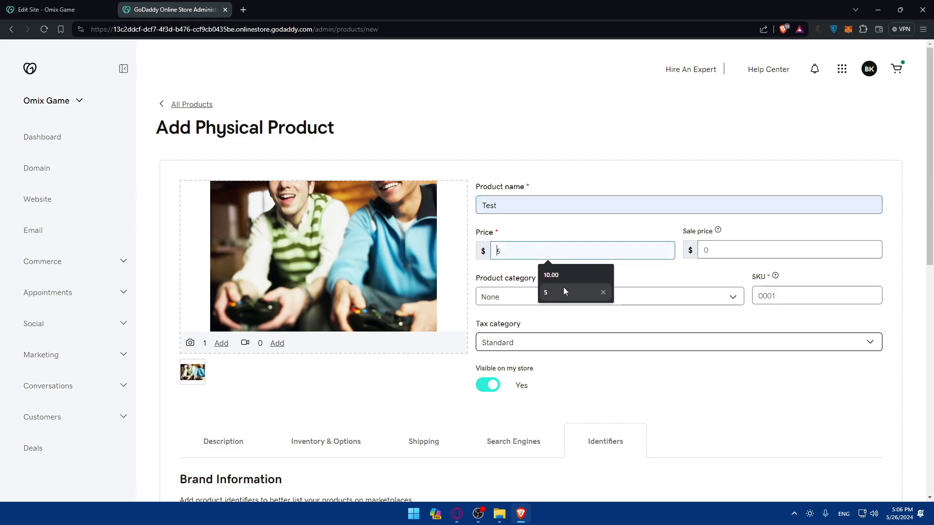
{"action": "left_click", "coordinate": [558, 275]}
Enter sdhdfhsdfhdf as a numbered-list product description and save the new product.
{"action": "scroll", "coordinate": [375, 294], "scroll_direction": "down", "scroll_amount": 3}
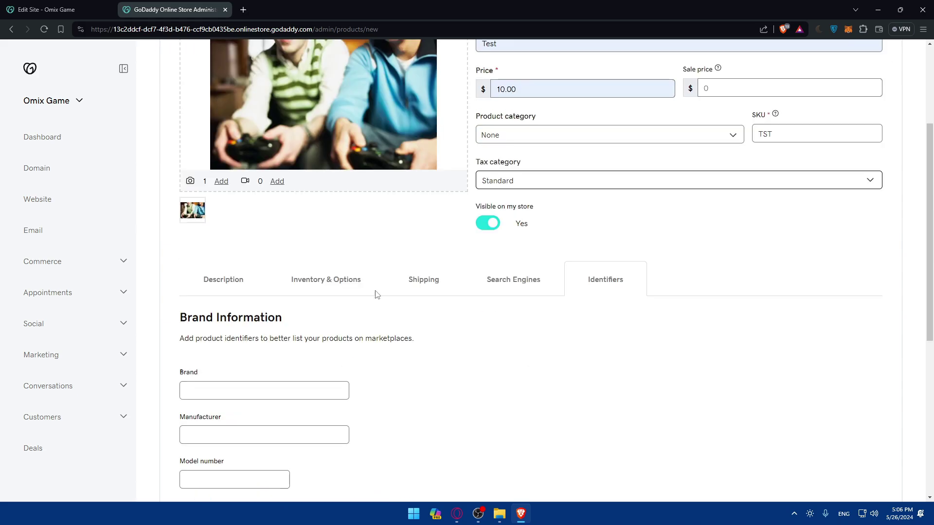
{"action": "left_click", "coordinate": [223, 279]}
{"action": "scroll", "coordinate": [298, 306], "scroll_direction": "down", "scroll_amount": 2}
{"action": "left_click", "coordinate": [265, 294]}
{"action": "type", "text": "sdh"}
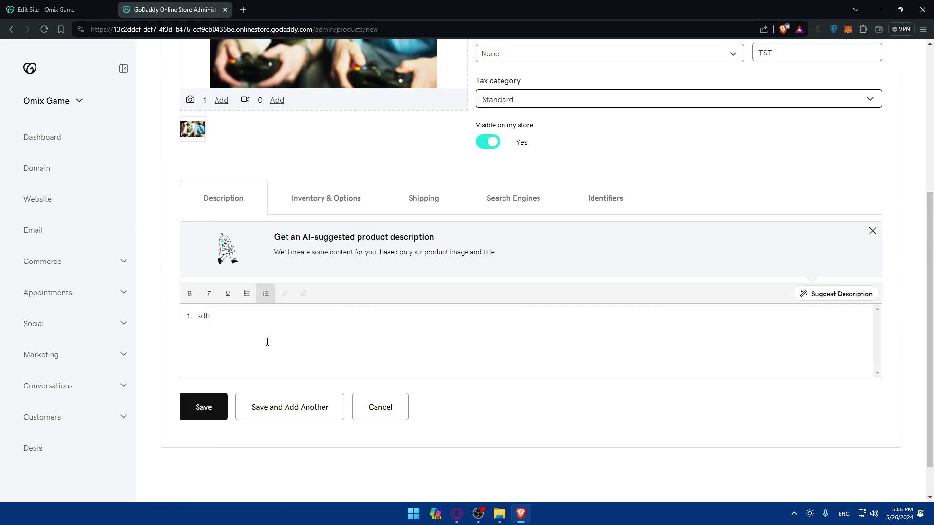
{"action": "type", "text": "dfhsdfhdf"}
{"action": "left_click", "coordinate": [222, 409]}
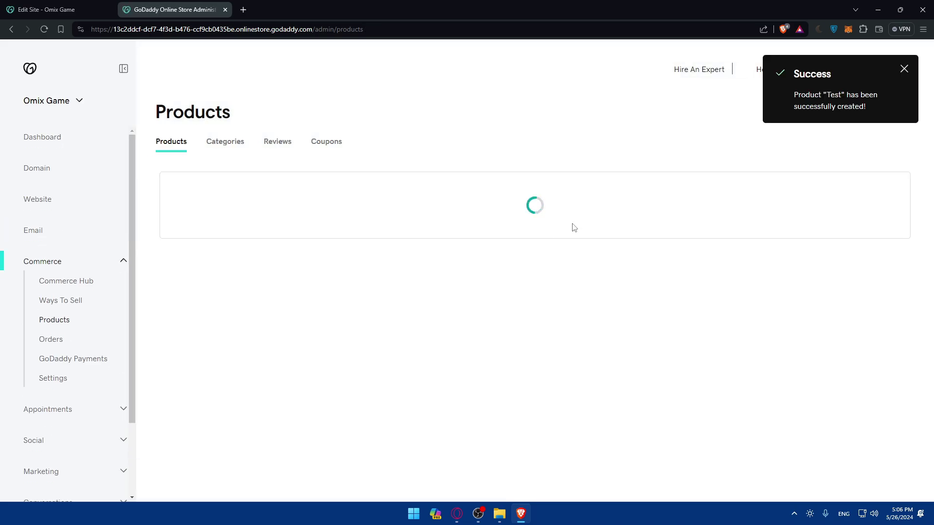
Check the Test product in the product list and view the actions available for it.
{"action": "scroll", "coordinate": [390, 258], "scroll_direction": "down", "scroll_amount": 3}
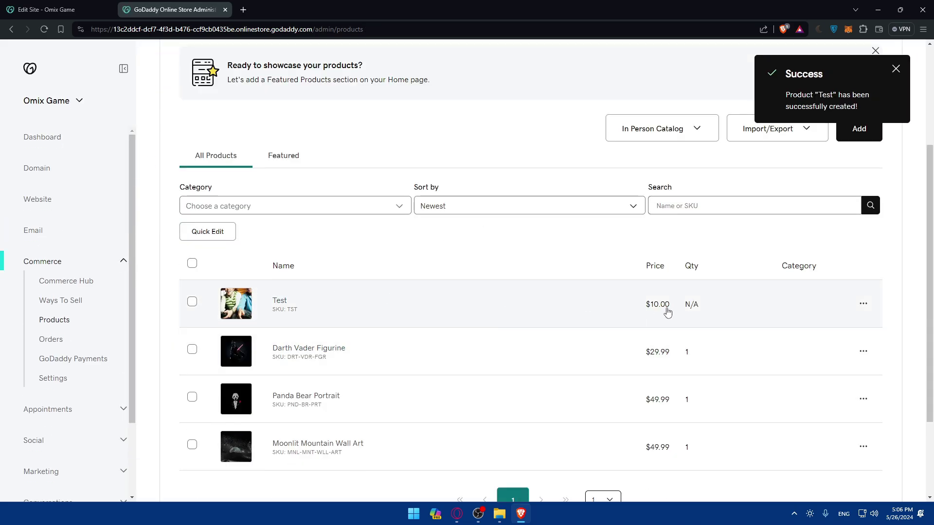
{"action": "left_click", "coordinate": [864, 305]}
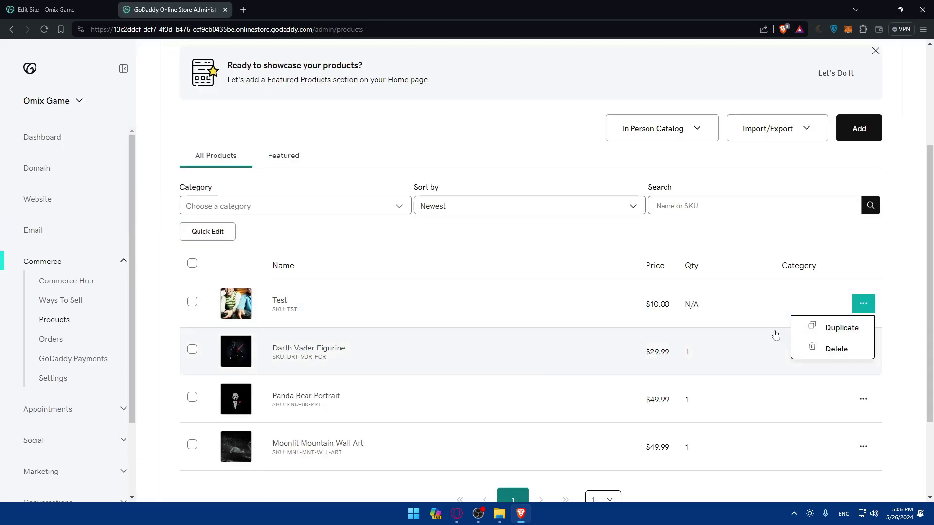
{"action": "left_click", "coordinate": [441, 252]}
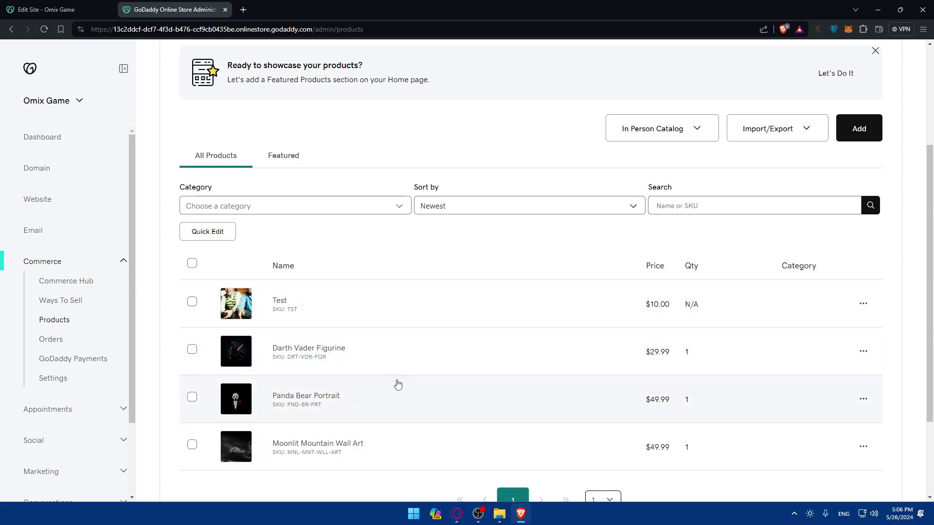